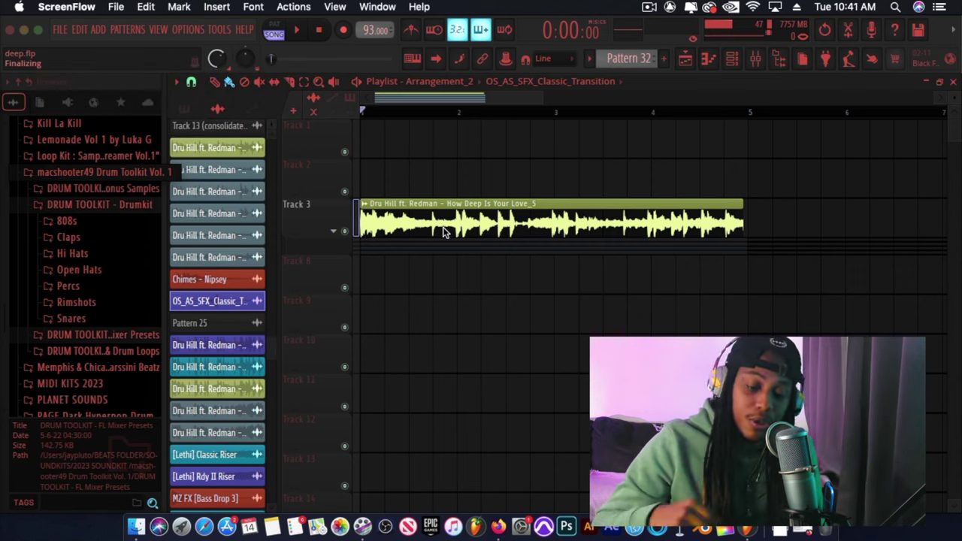
Play the Dru Hill sample, then open its clip settings and nudge the stretch control.
key(space)
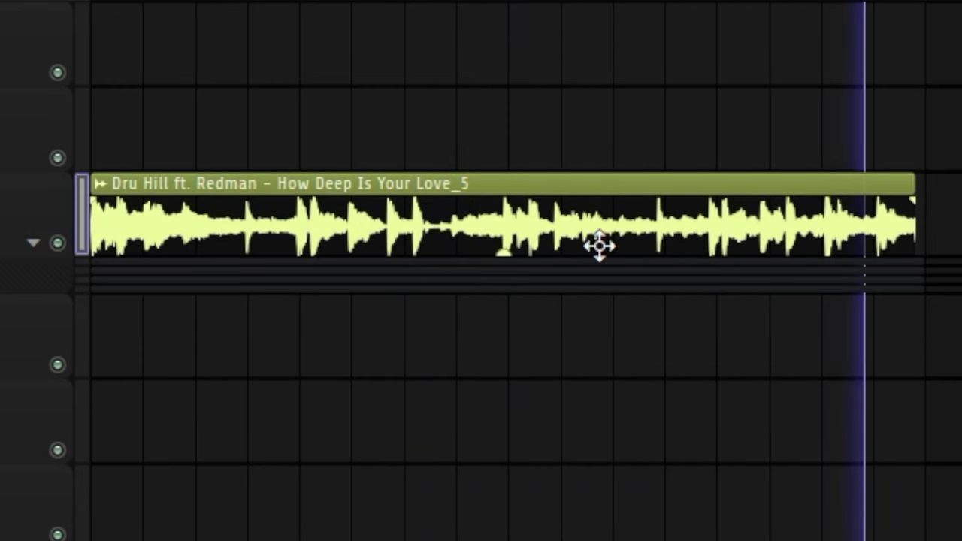
key(space)
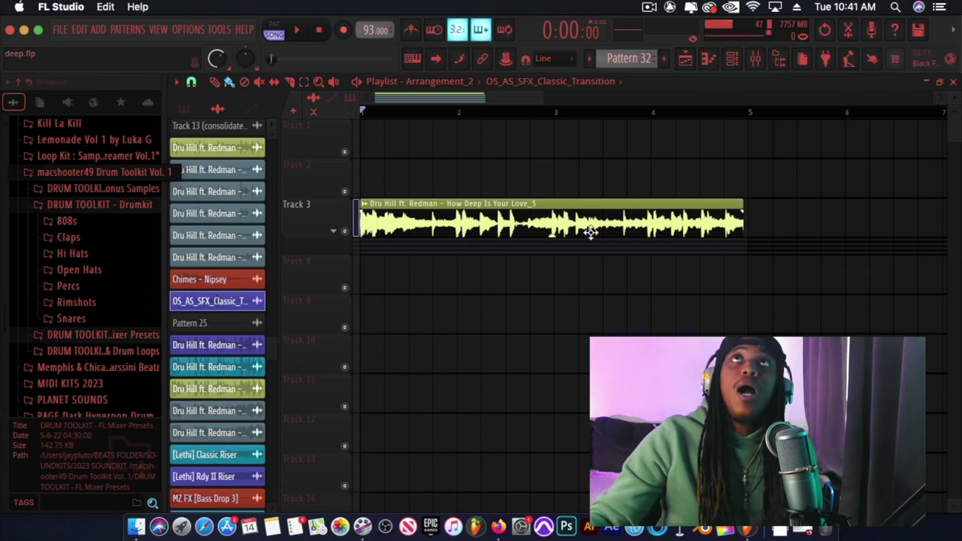
double_click(553, 221)
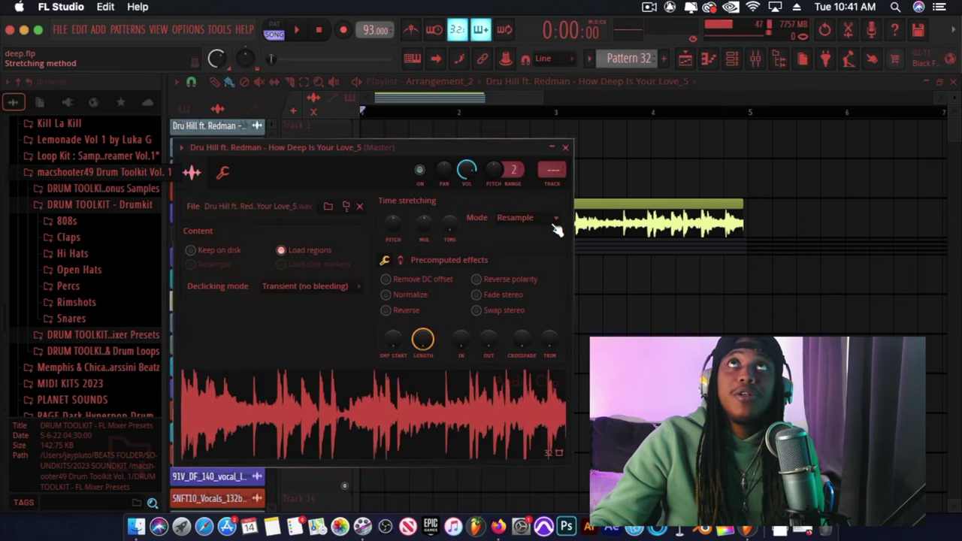
drag(448, 228, 448, 217)
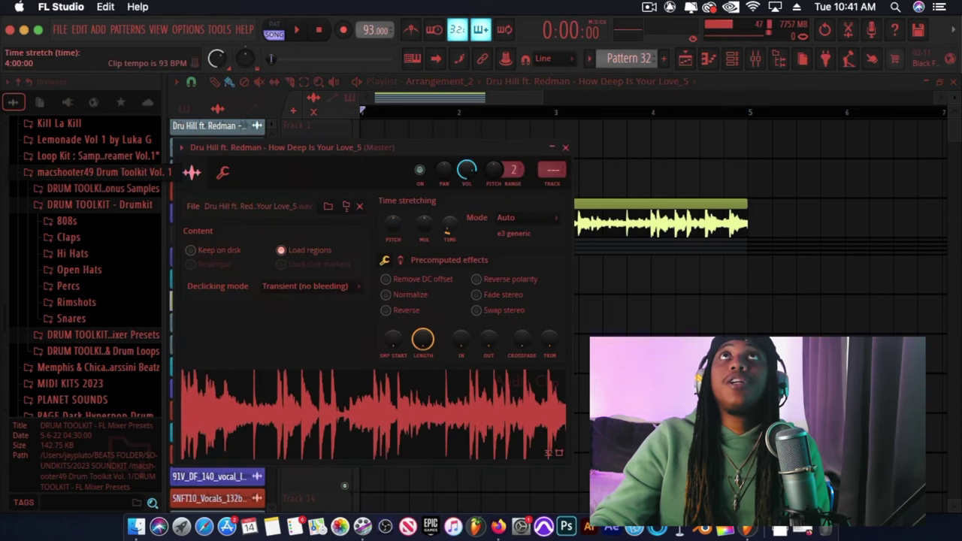
Change the time-stretching mode from Resample to Auto (e3 generic) and close the settings.
click(527, 222)
click(577, 231)
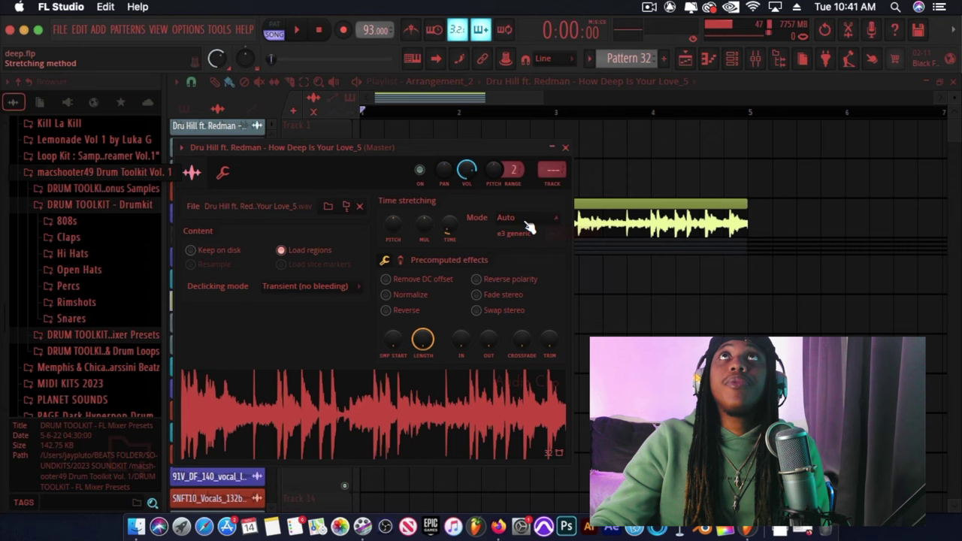
click(527, 220)
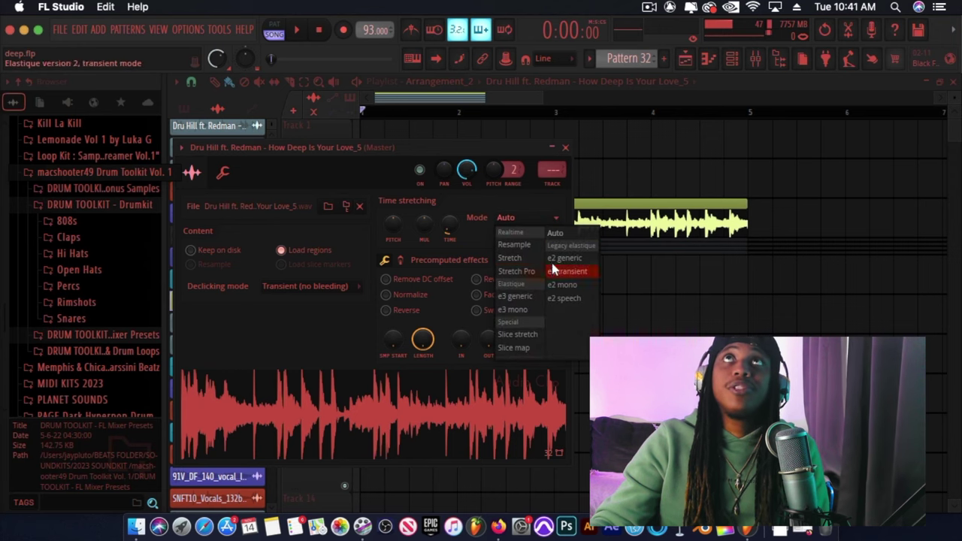
click(565, 223)
click(549, 215)
click(569, 174)
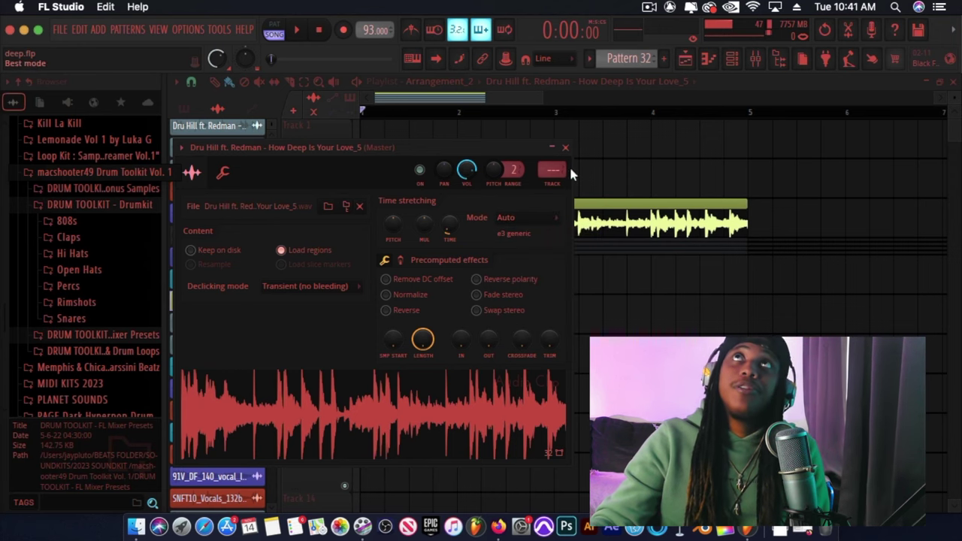
click(567, 149)
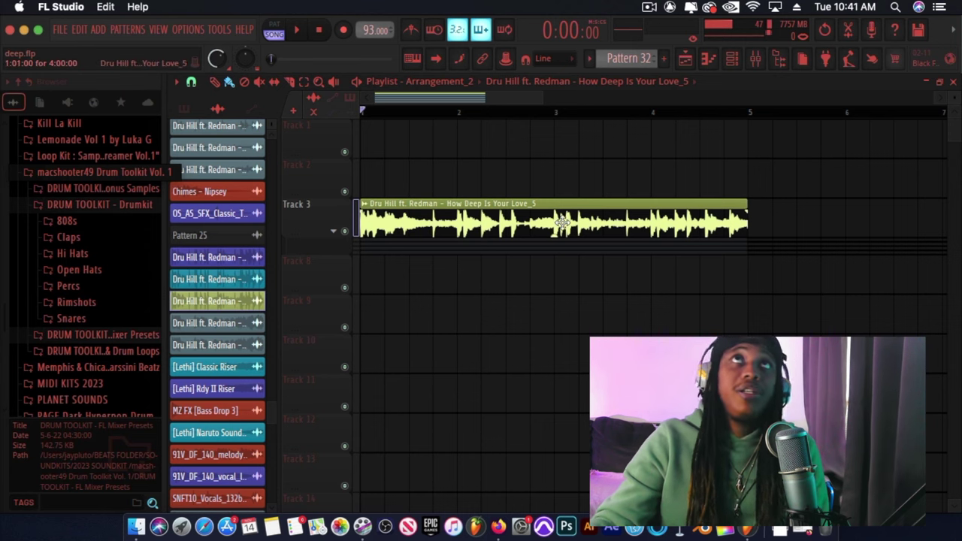
Choose Extract stems from the Dru Hill clip and confirm downloading the stem extractor.
click(365, 205)
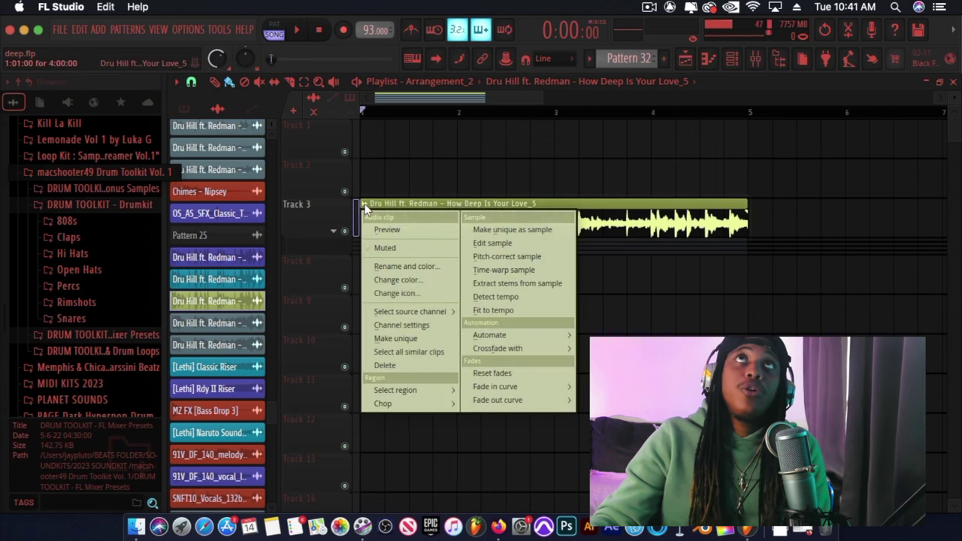
click(535, 285)
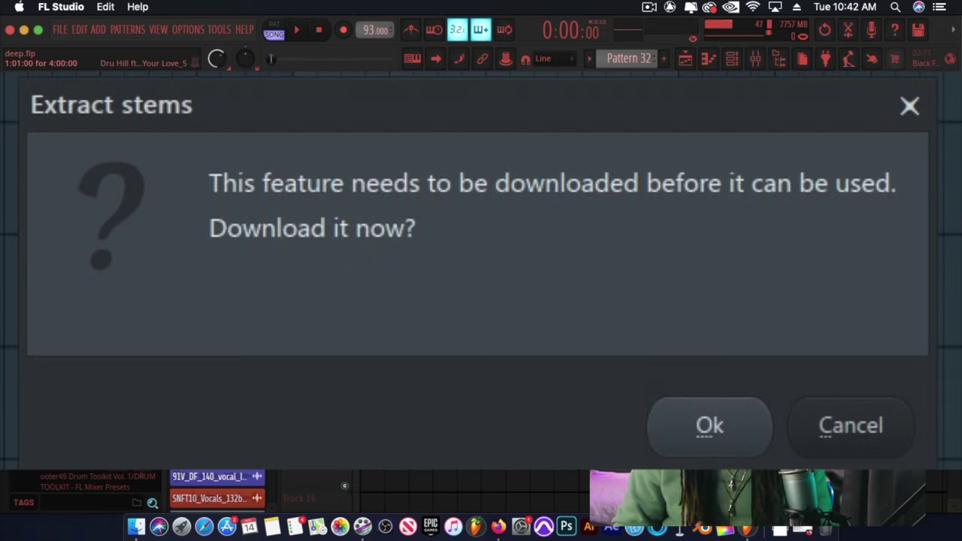
key(Return)
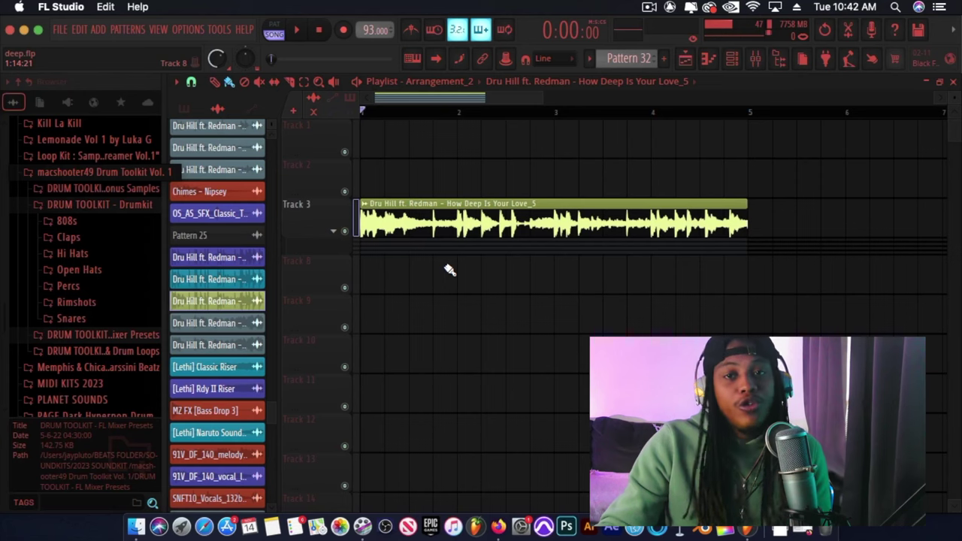
Look through Options > File settings, then close it.
click(190, 29)
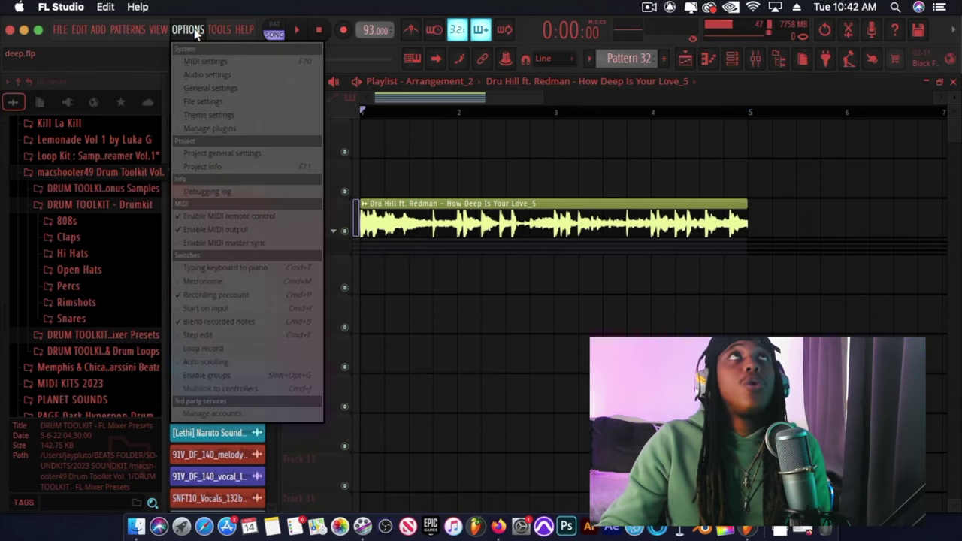
click(211, 102)
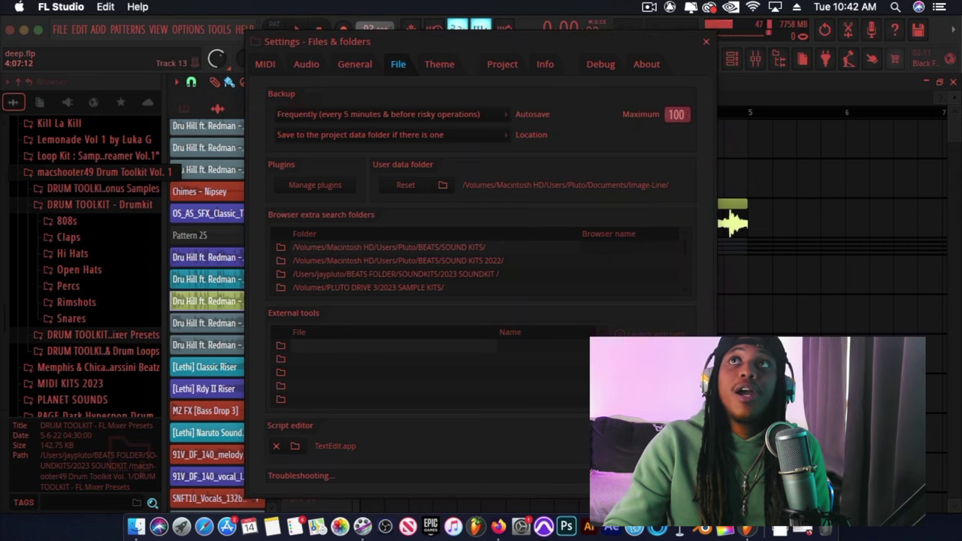
scroll(422, 301, down, 2)
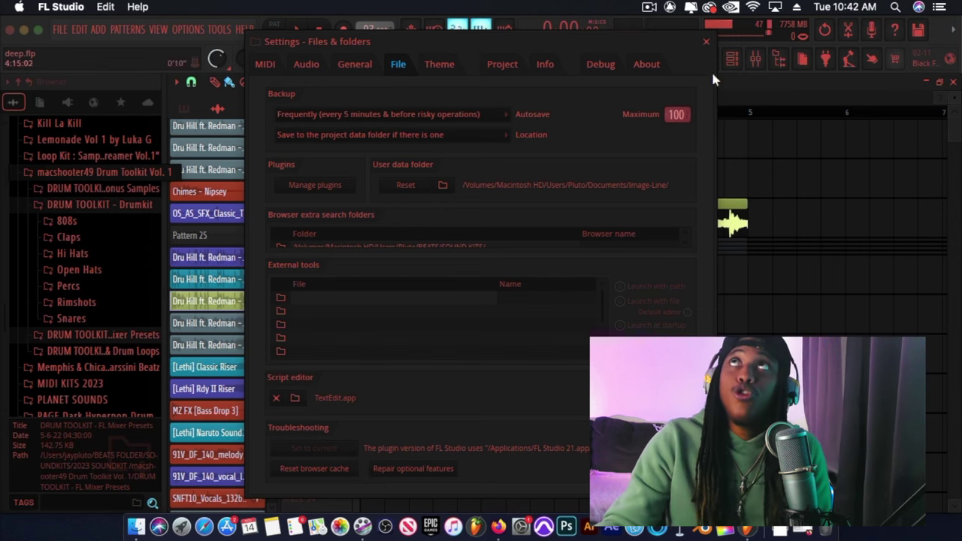
click(707, 42)
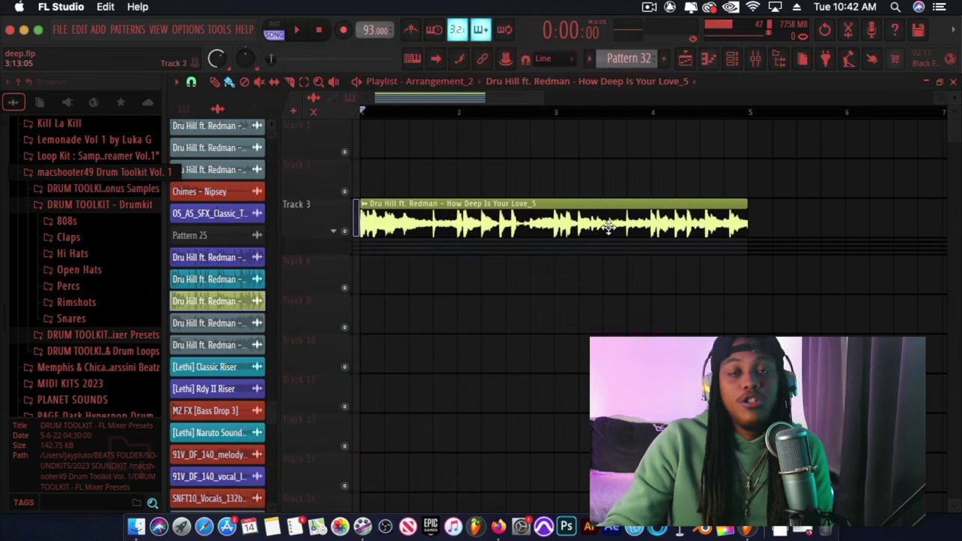
Extract drums, bass, instruments and vocals stems, then play the drums with bass unmuted.
click(363, 206)
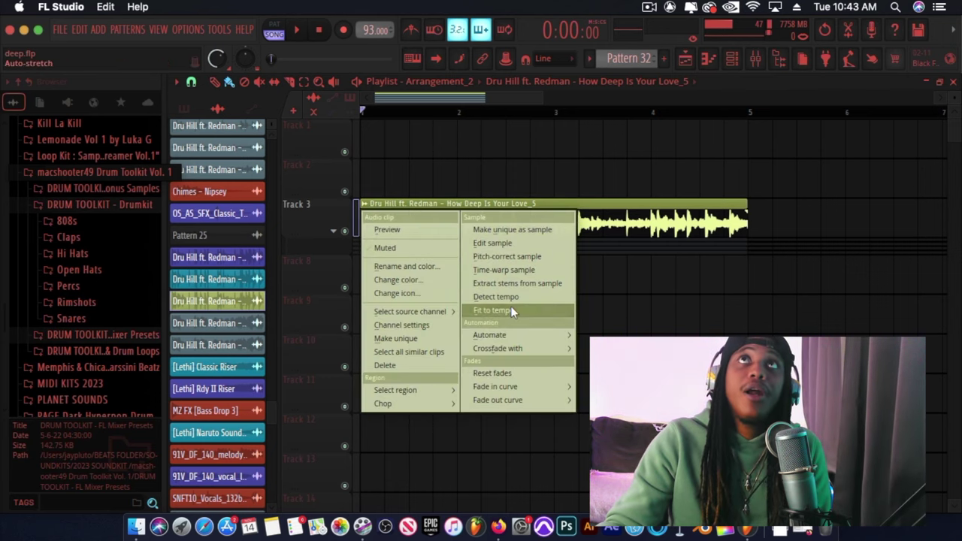
click(502, 284)
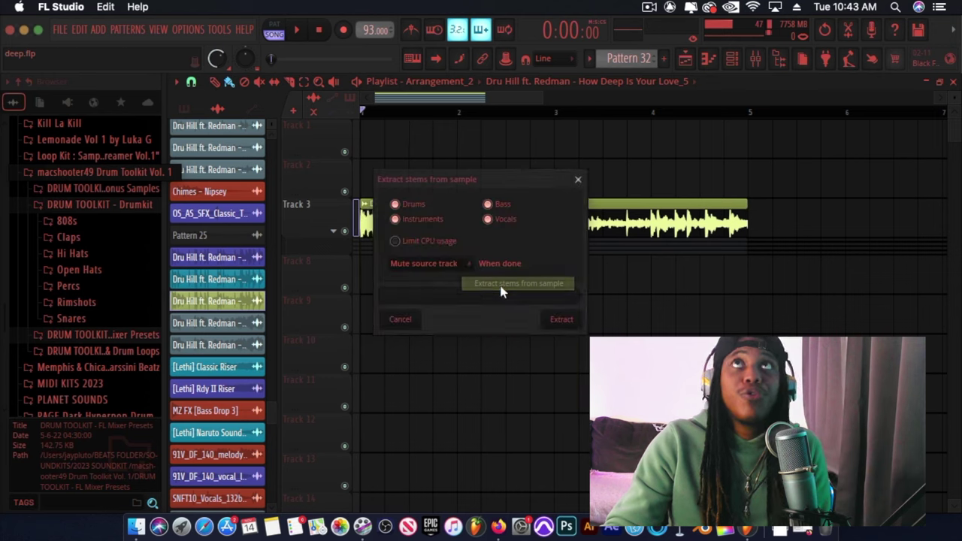
click(499, 284)
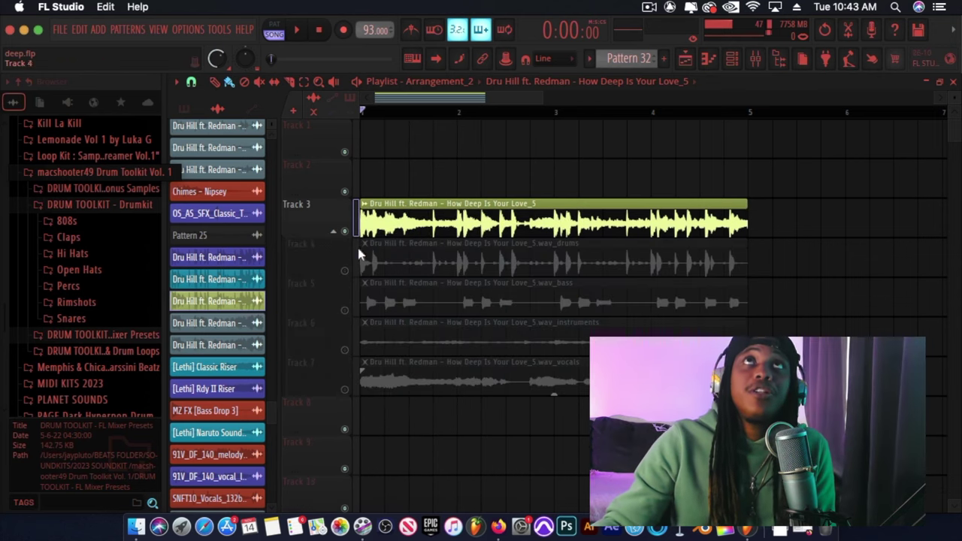
right_click(346, 272)
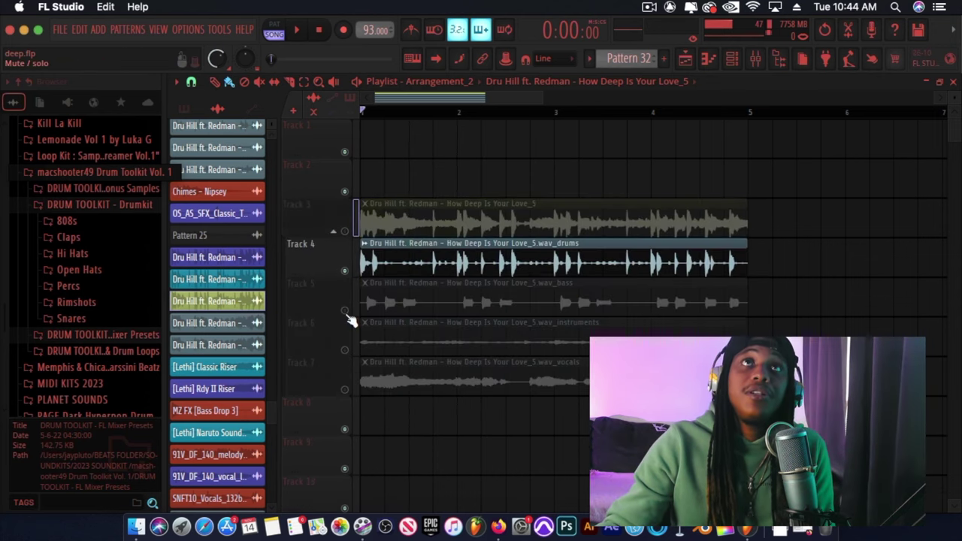
key(space)
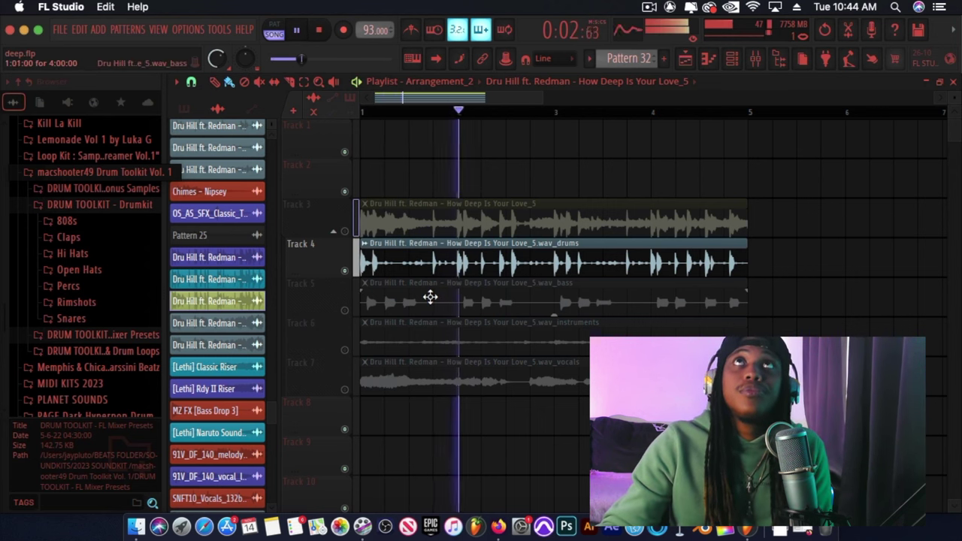
click(346, 309)
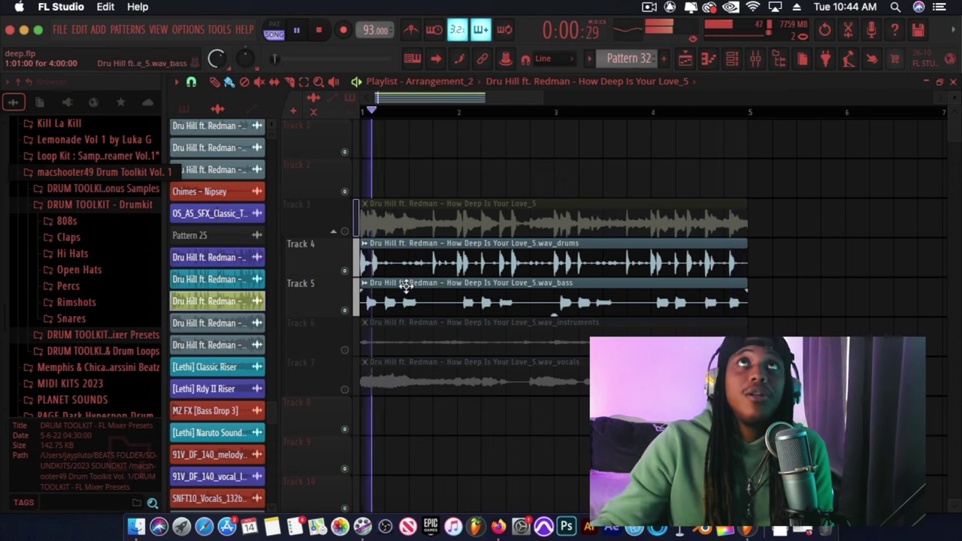
Raise the pitch slightly on both the drums and bass stems.
double_click(404, 270)
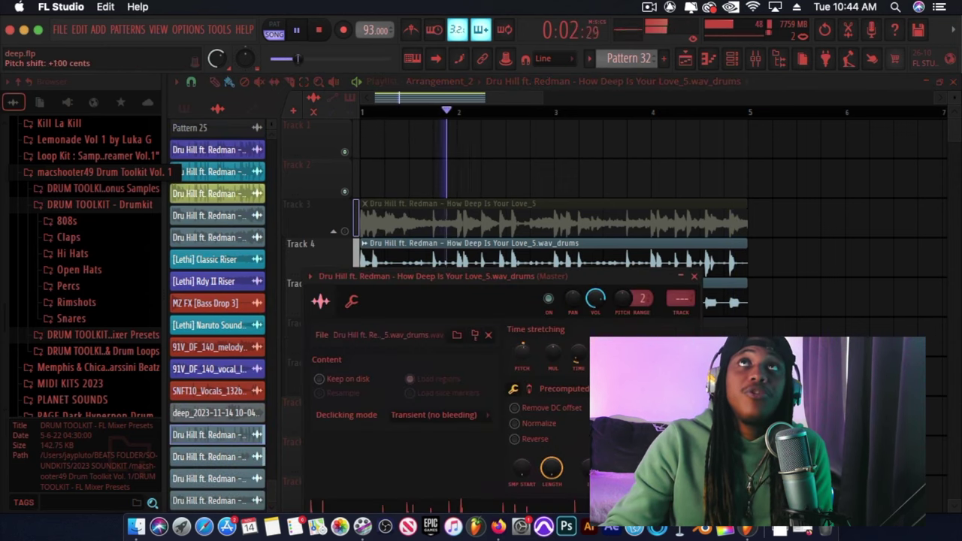
drag(519, 364, 520, 359)
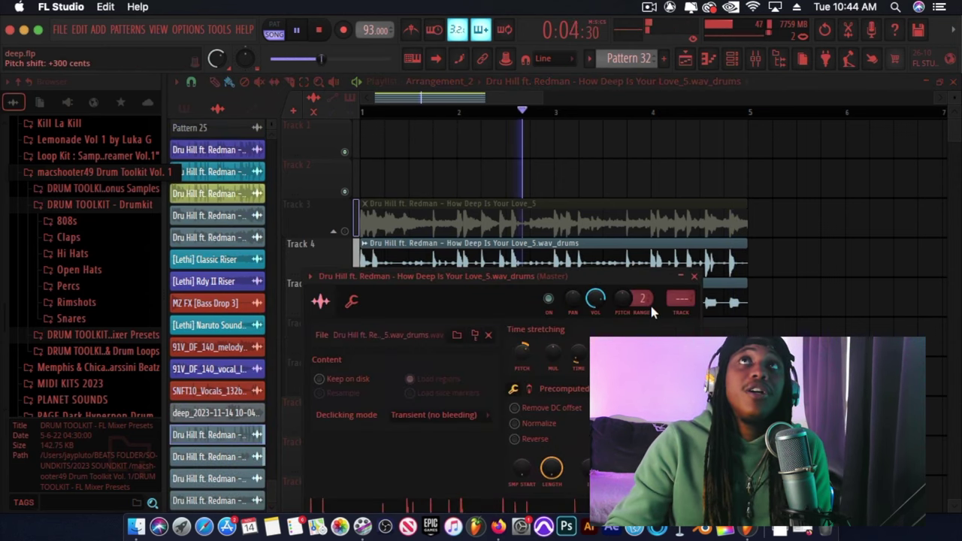
click(694, 276)
double_click(479, 295)
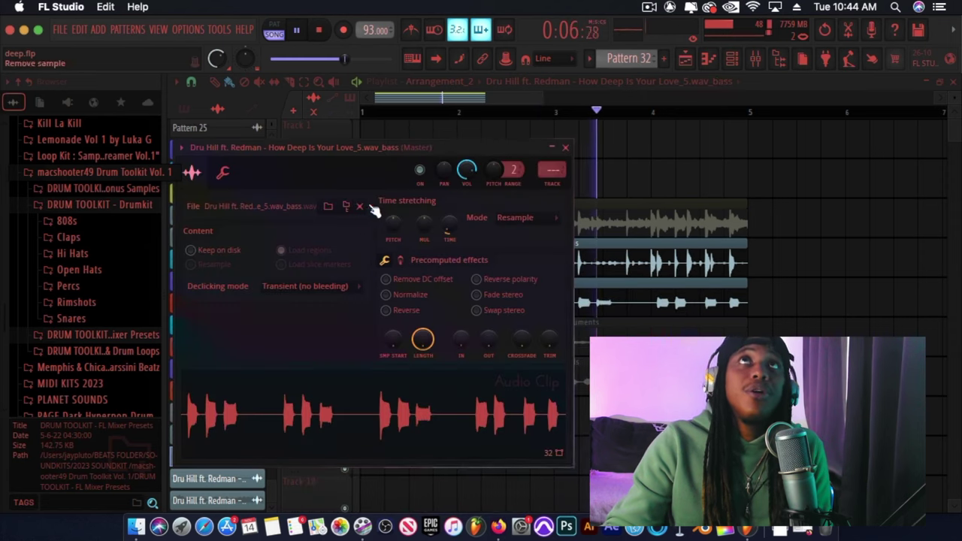
drag(394, 223, 397, 226)
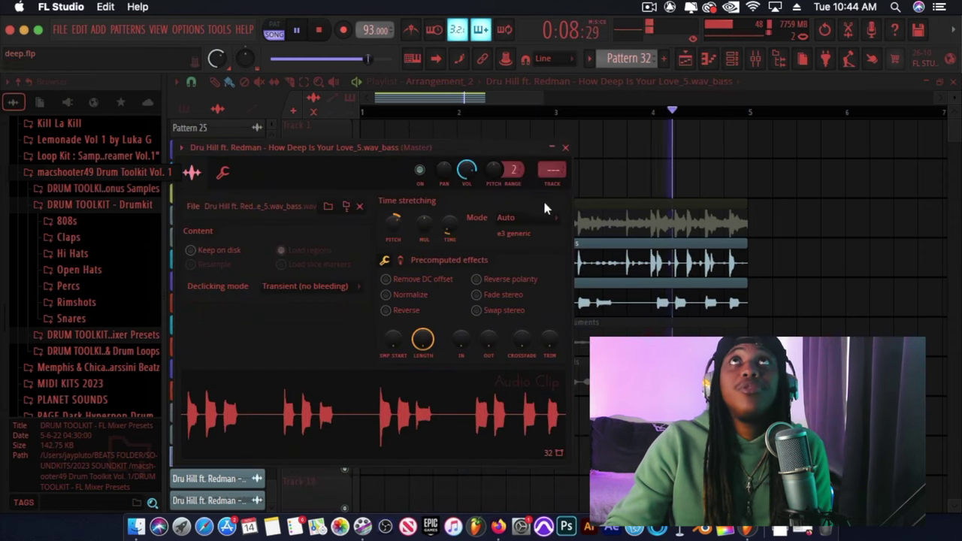
click(566, 147)
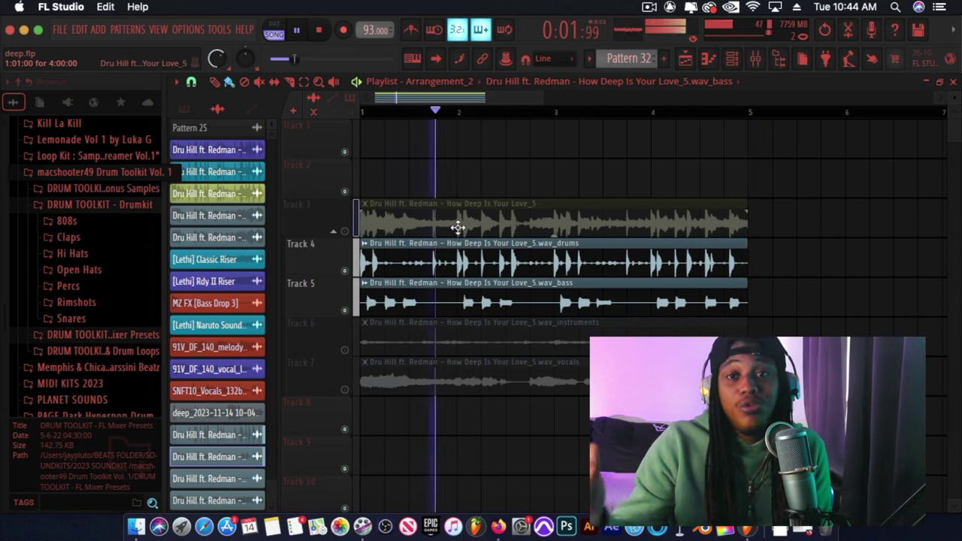
Audition the vocals stem alone, then unmute Track 6 instruments and mute Track 7 vocals.
key(space)
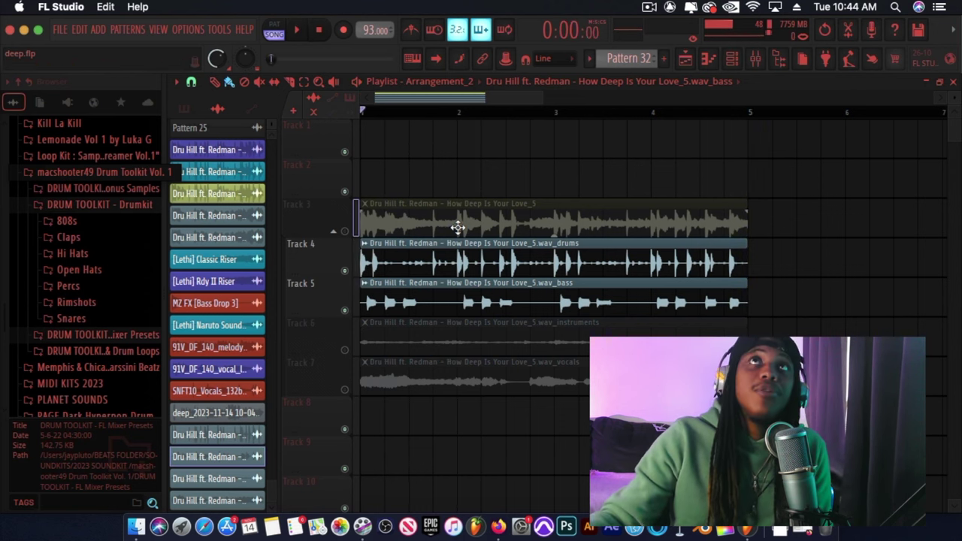
click(346, 390)
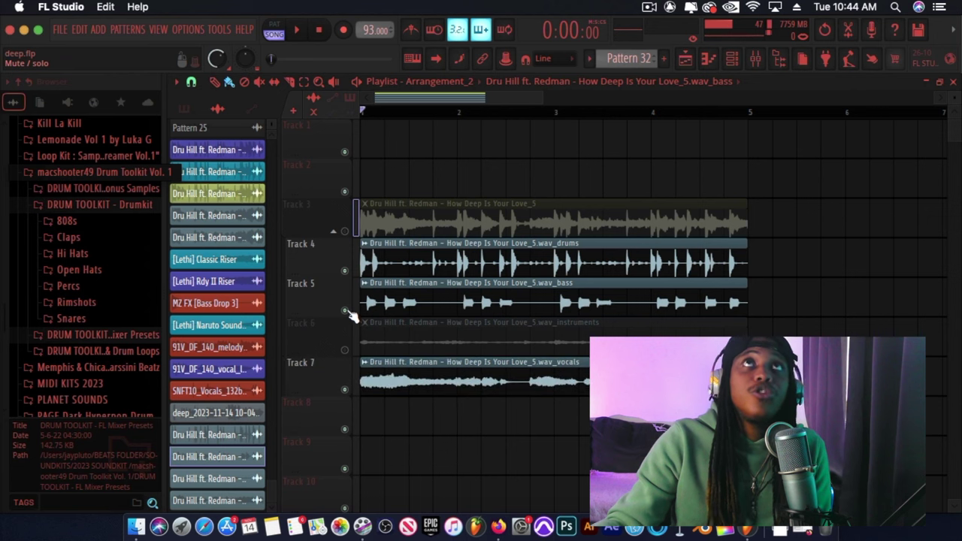
click(346, 310)
click(347, 272)
key(space)
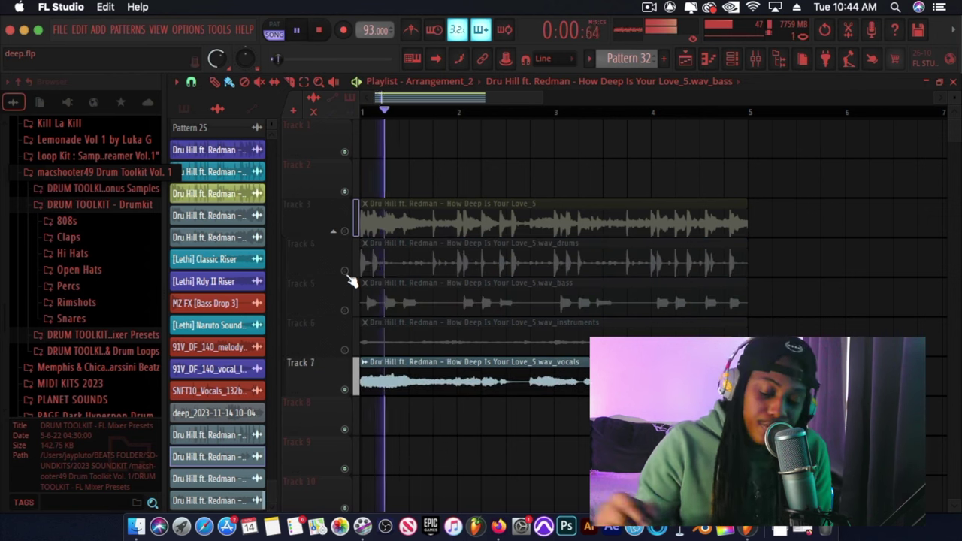
key(space)
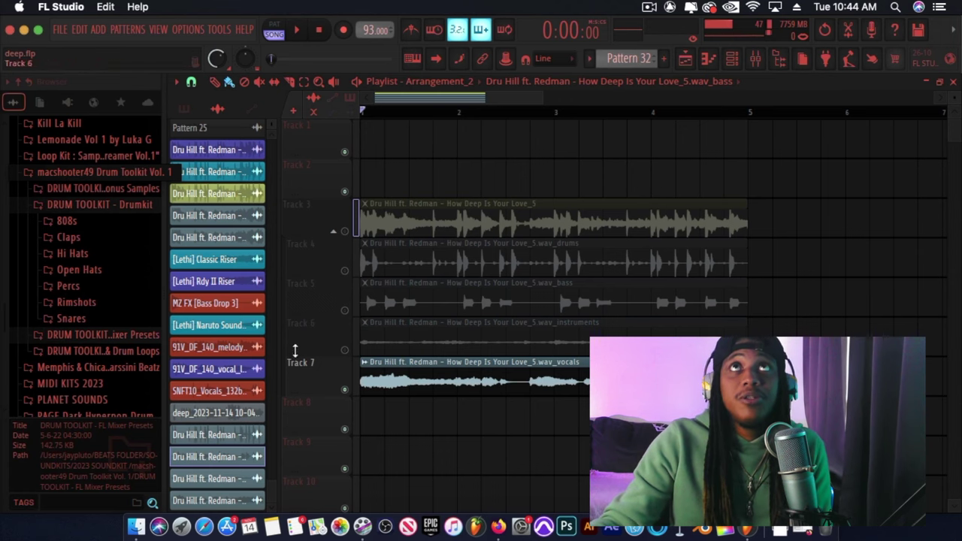
click(345, 351)
click(345, 390)
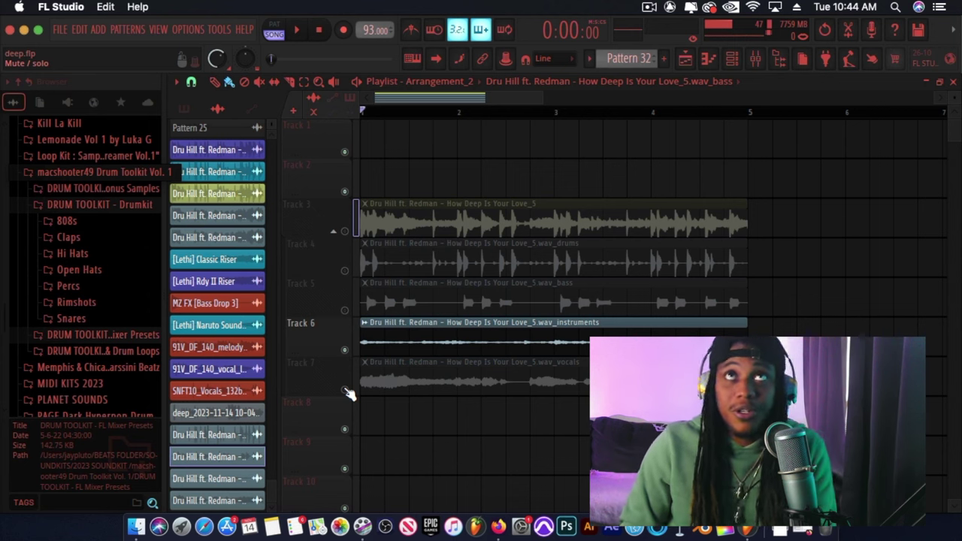
click(499, 523)
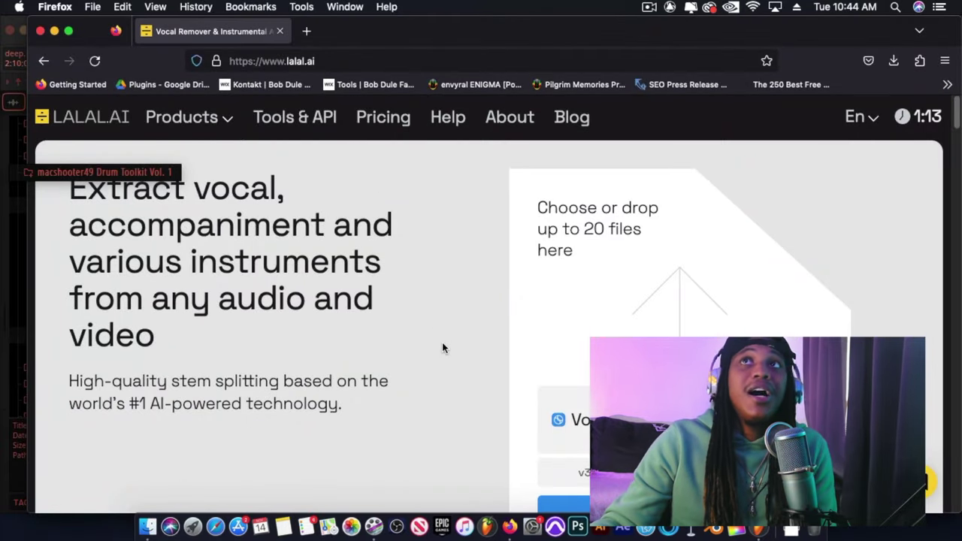
scroll(442, 346, down, 3)
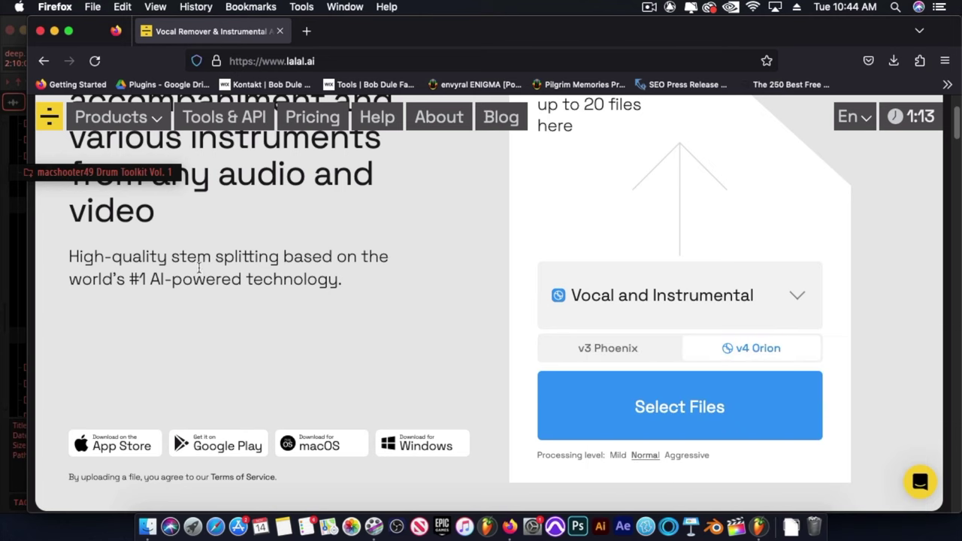
click(674, 320)
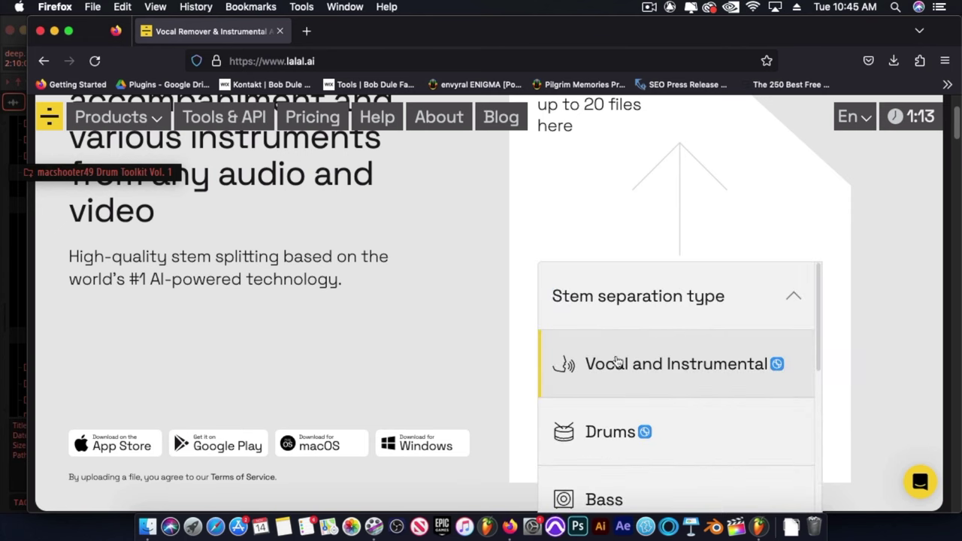
scroll(694, 404, down, 5)
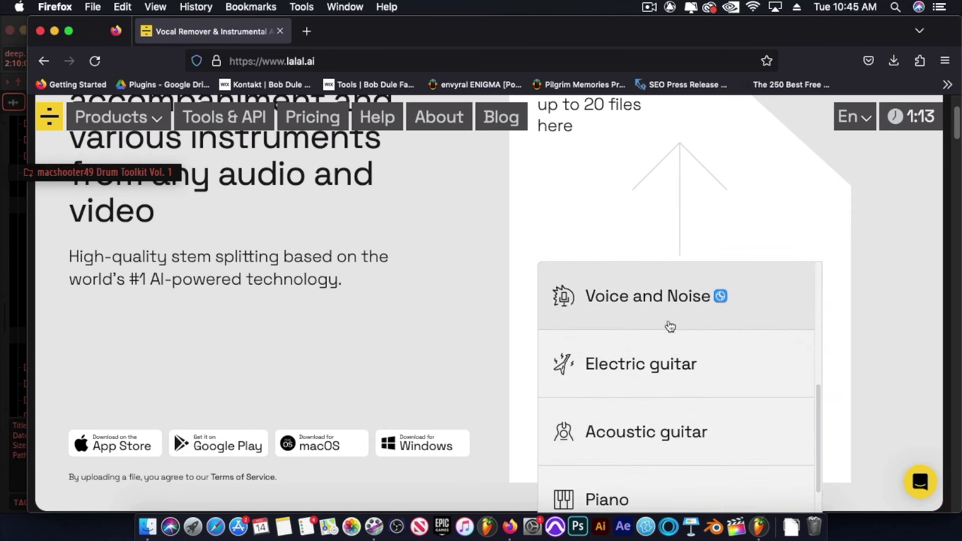
scroll(647, 421, down, 3)
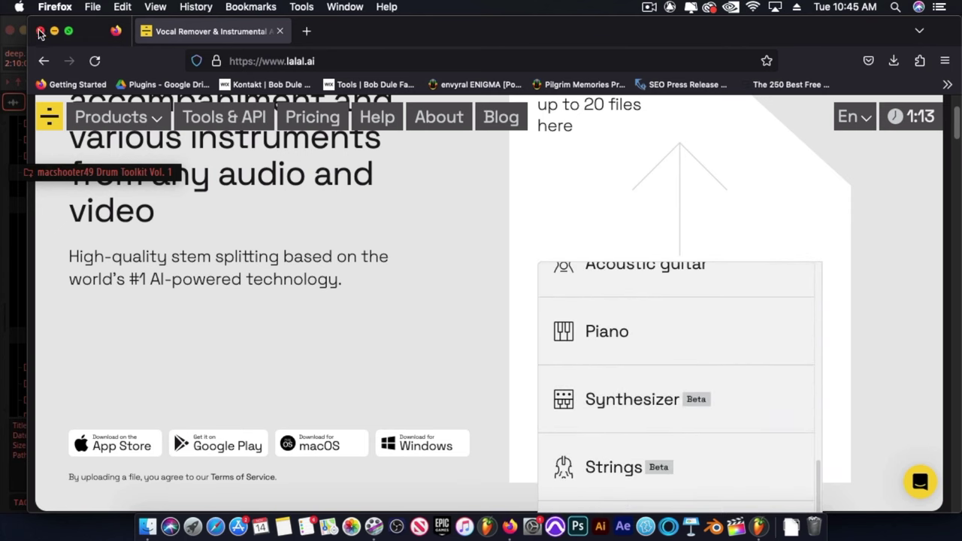
click(55, 31)
Play the song from the start, then mute the instruments stem on Track 6.
scroll(508, 359, down, 4)
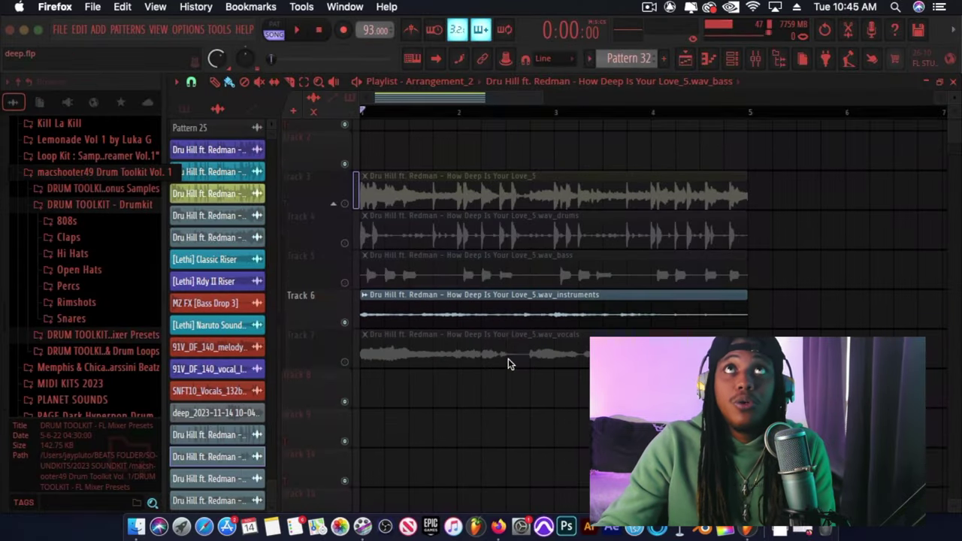
scroll(509, 359, up, 4)
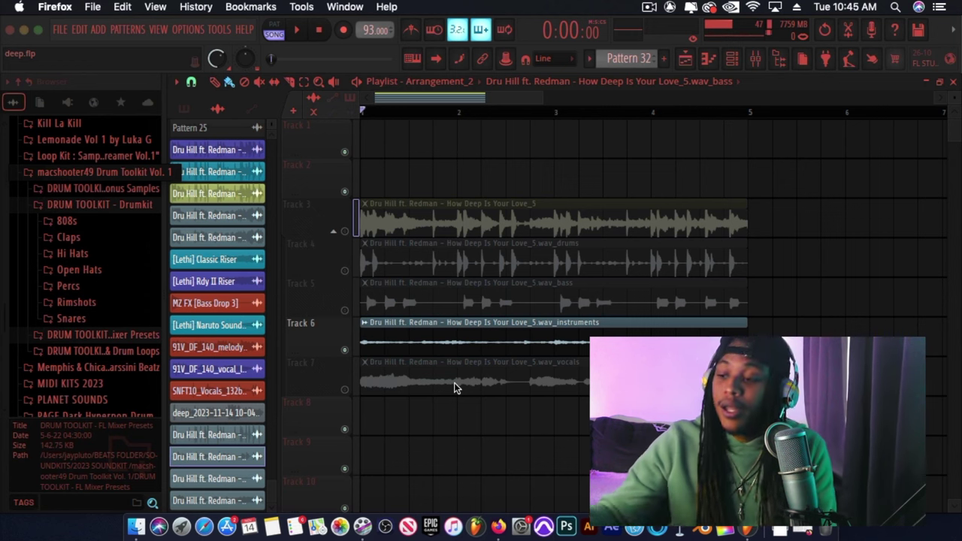
click(345, 351)
click(344, 351)
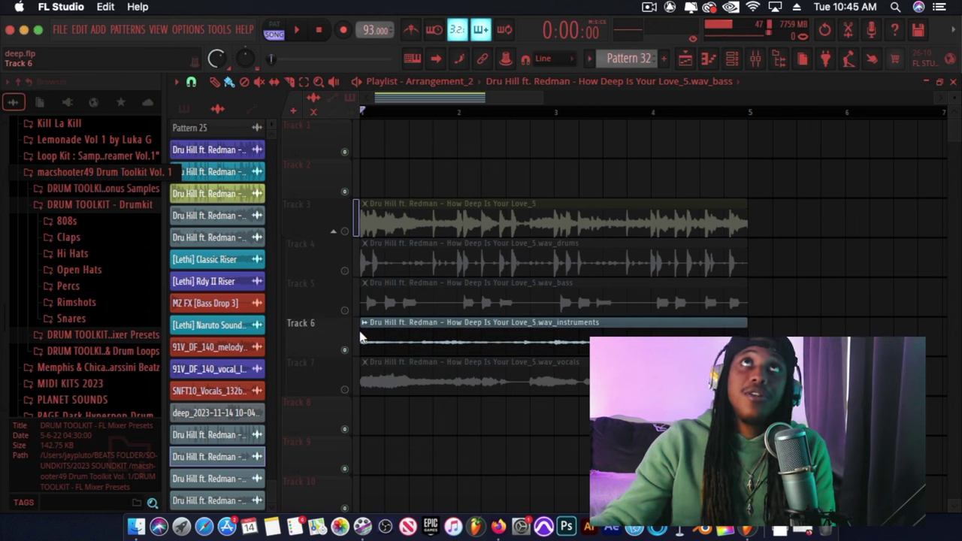
key(space)
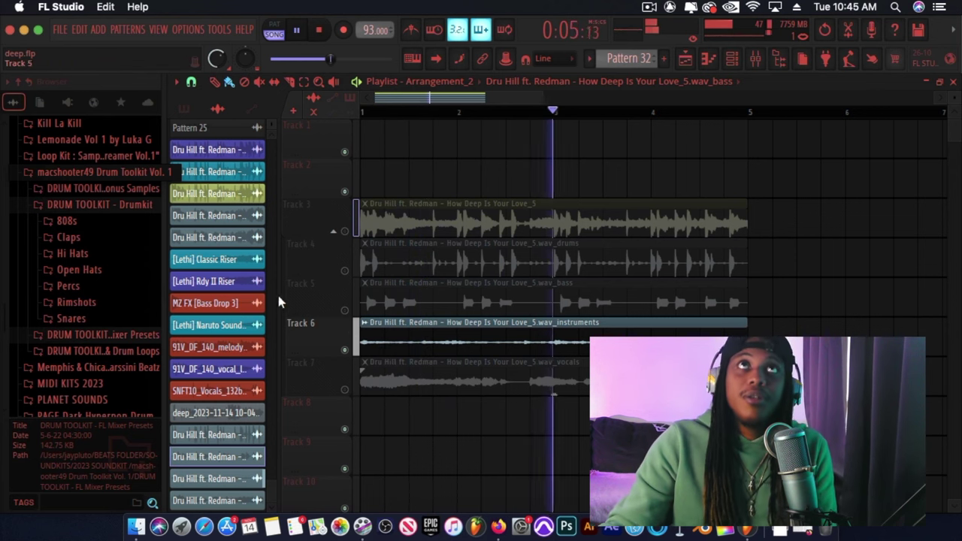
click(344, 349)
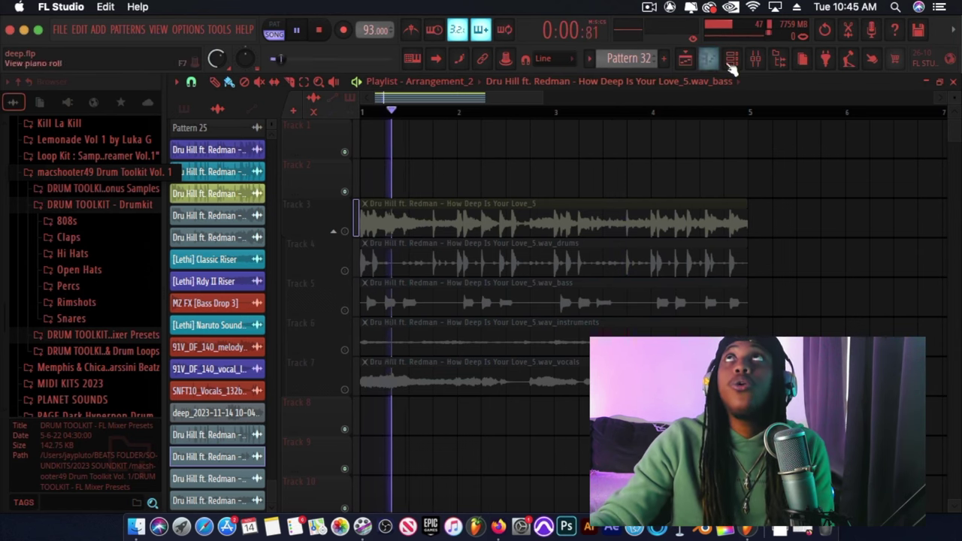
View the vocals channel's piano roll from the Channel rack, then return to the playlist's arrangement list.
click(733, 59)
right_click(305, 289)
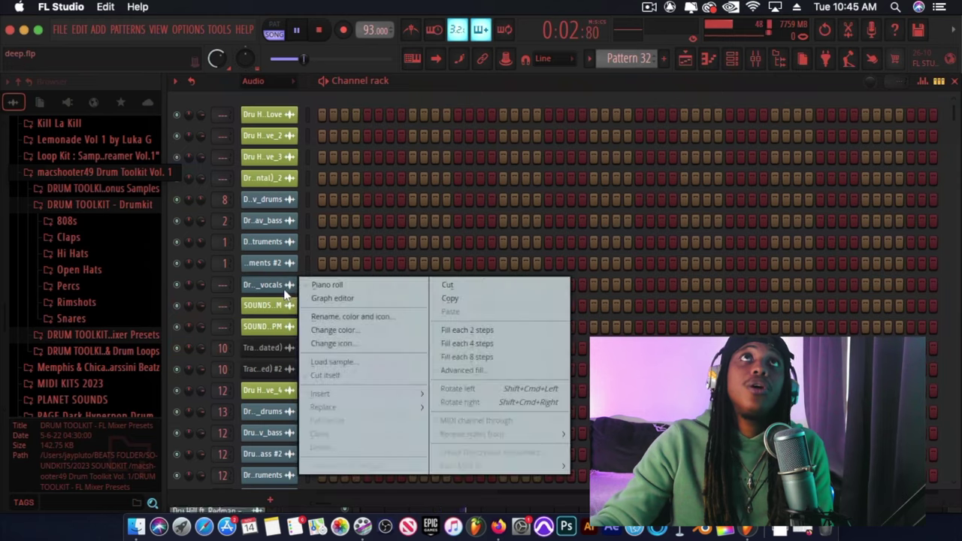
click(339, 288)
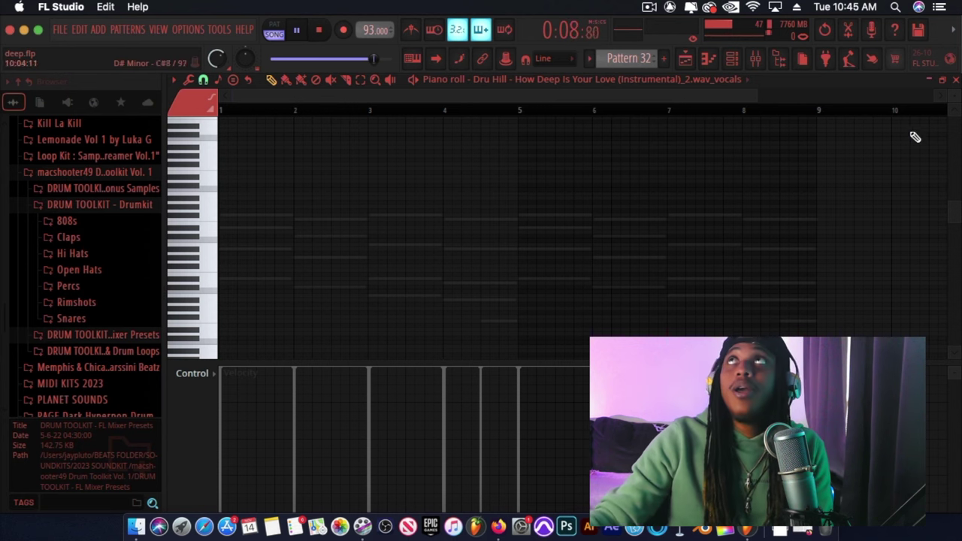
click(955, 80)
click(685, 59)
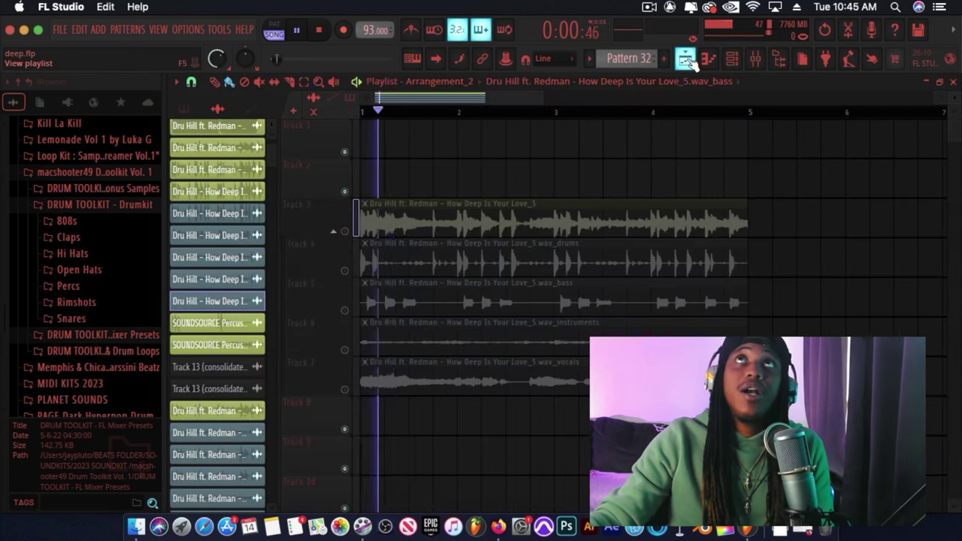
click(420, 81)
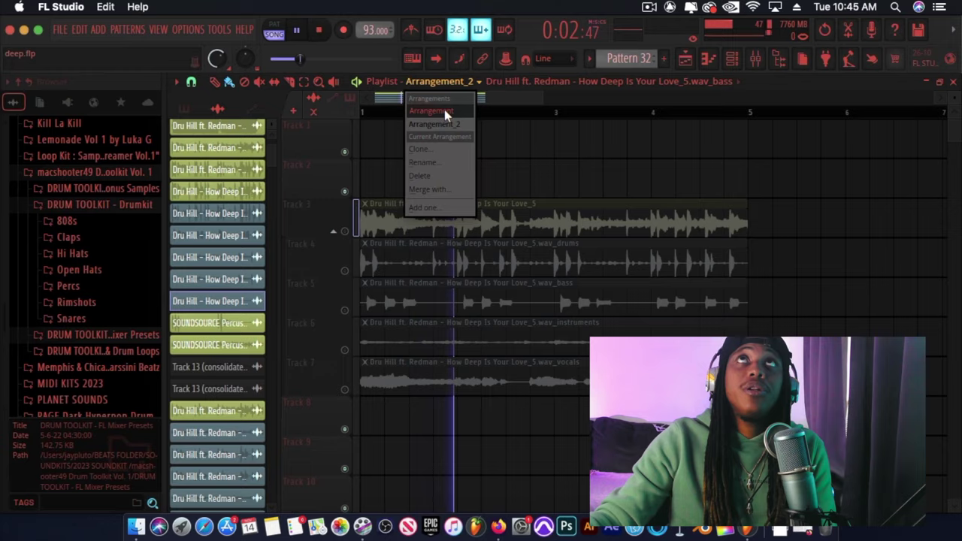
Switch to the full Arrangement, play it through, then expand the tracks grouped under Guitar 1.
click(444, 109)
click(318, 31)
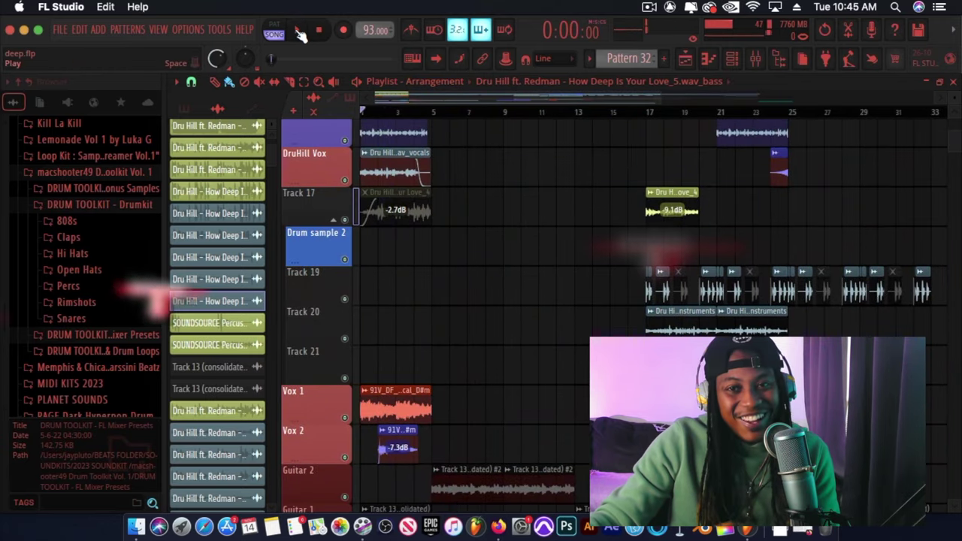
click(299, 32)
scroll(490, 304, down, 10)
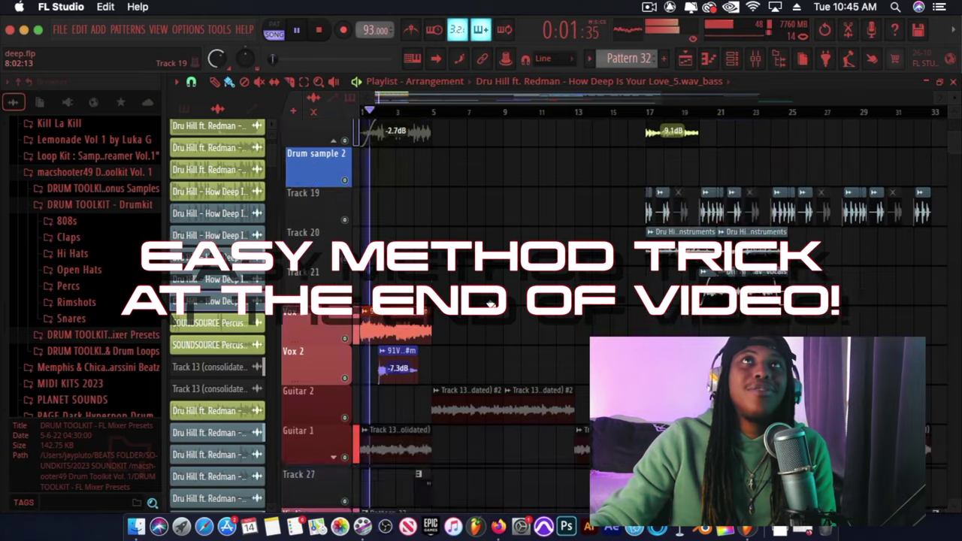
scroll(490, 304, down, 10)
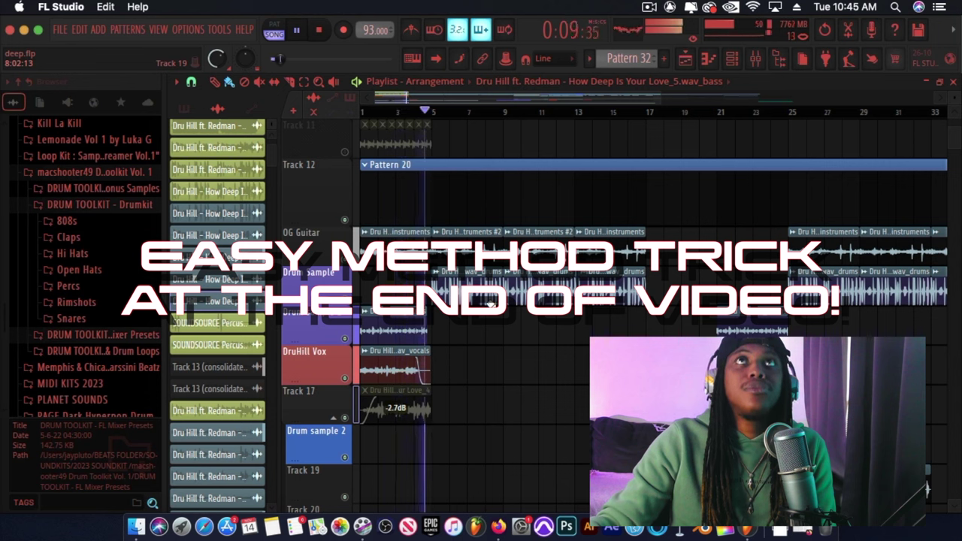
key(space)
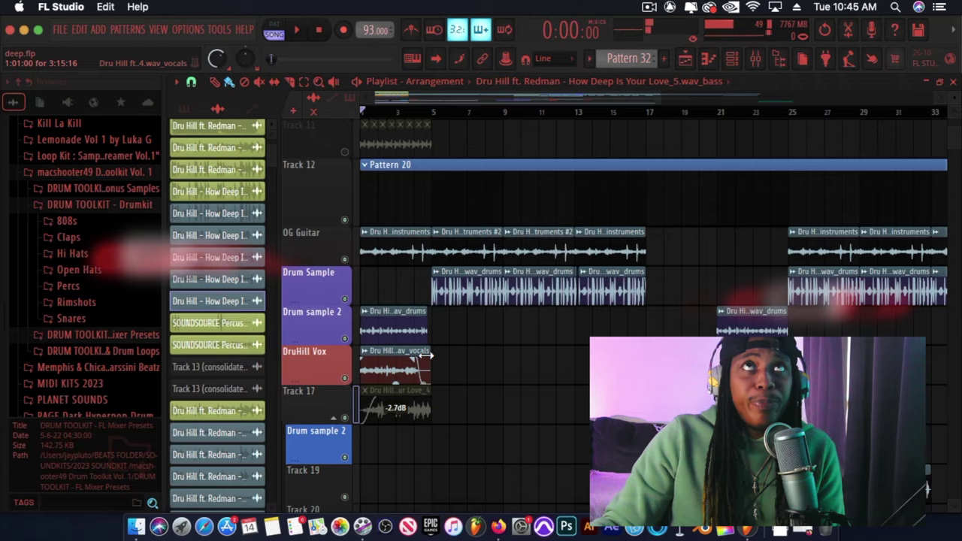
scroll(451, 346, down, 10)
scroll(429, 359, up, 1)
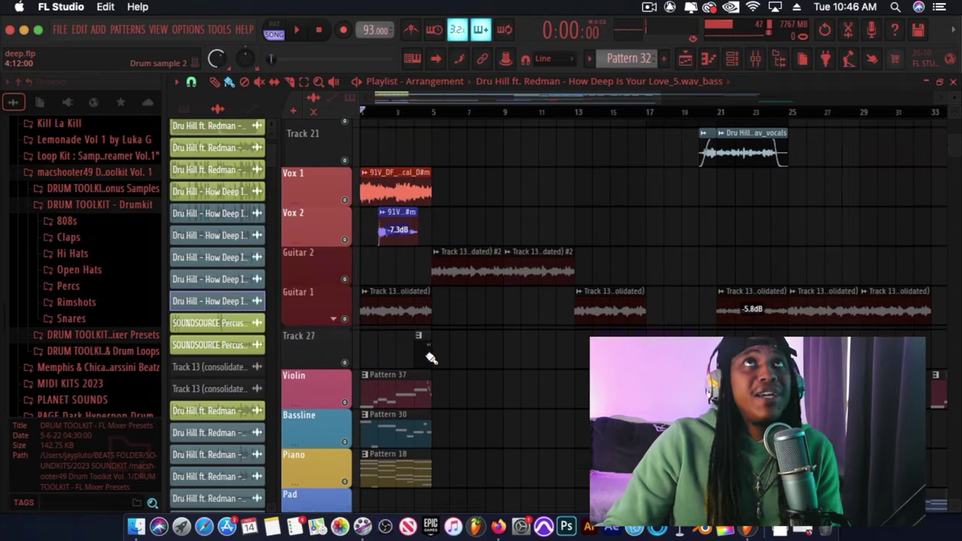
click(341, 346)
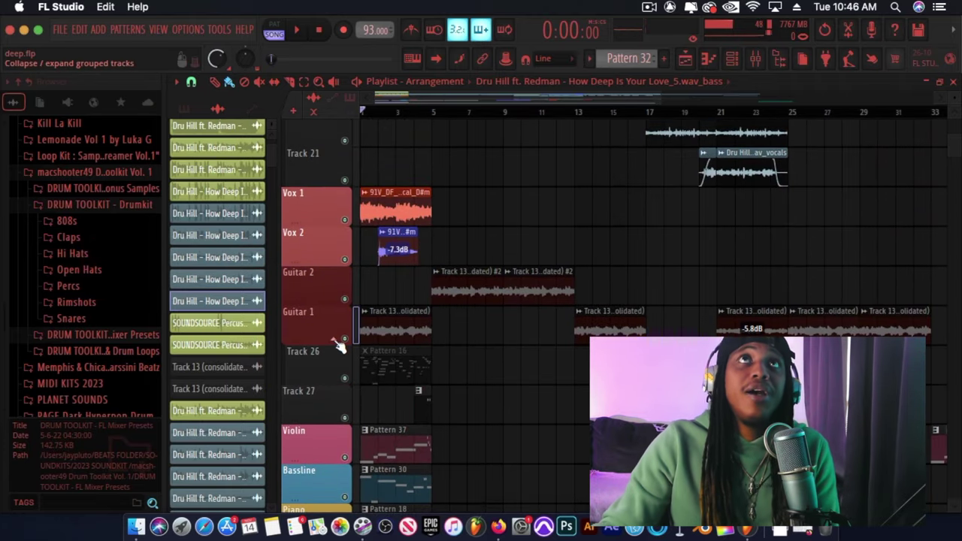
Open Pattern 16's Kontakt 5 melody in the piano roll and play it in PAT mode.
double_click(376, 365)
scroll(307, 288, down, 3)
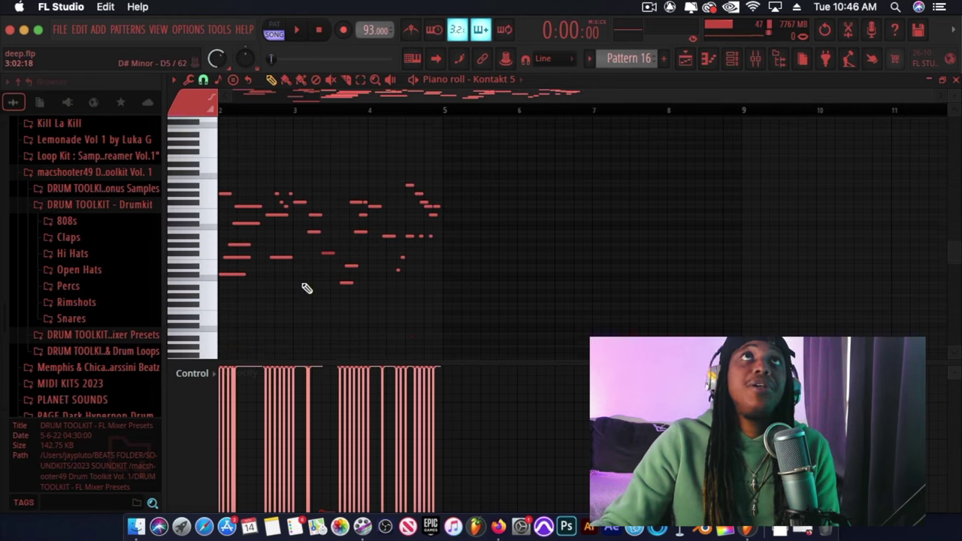
scroll(307, 288, up, 2)
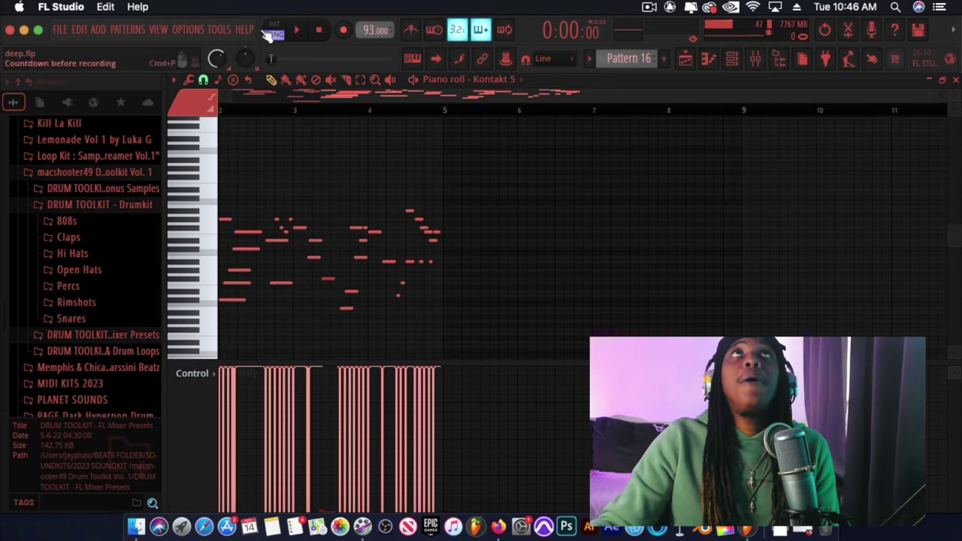
click(274, 28)
click(298, 32)
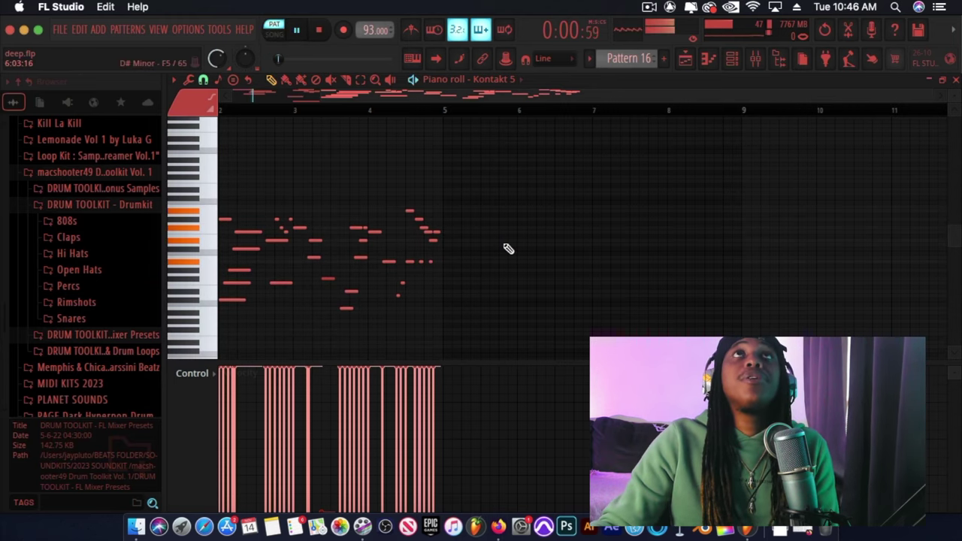
drag(369, 96, 309, 98)
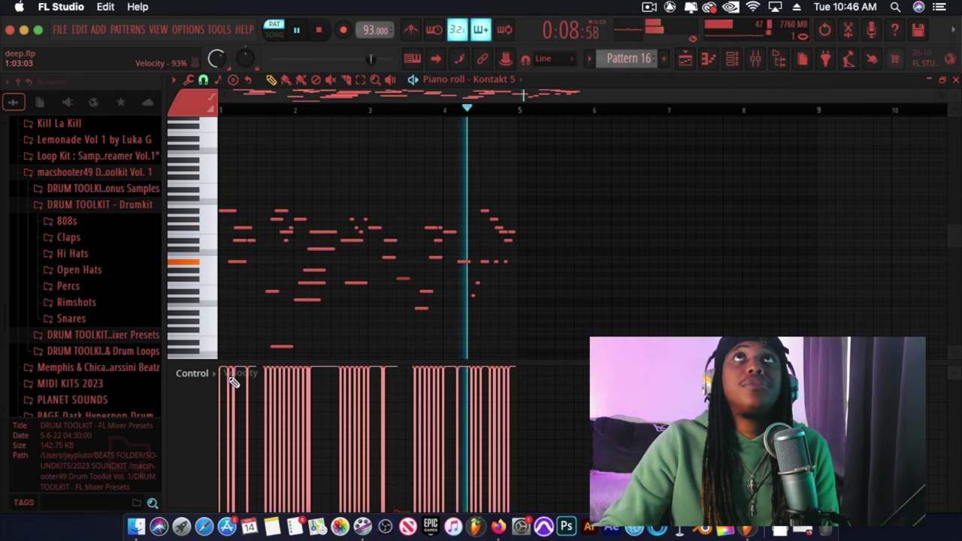
key(space)
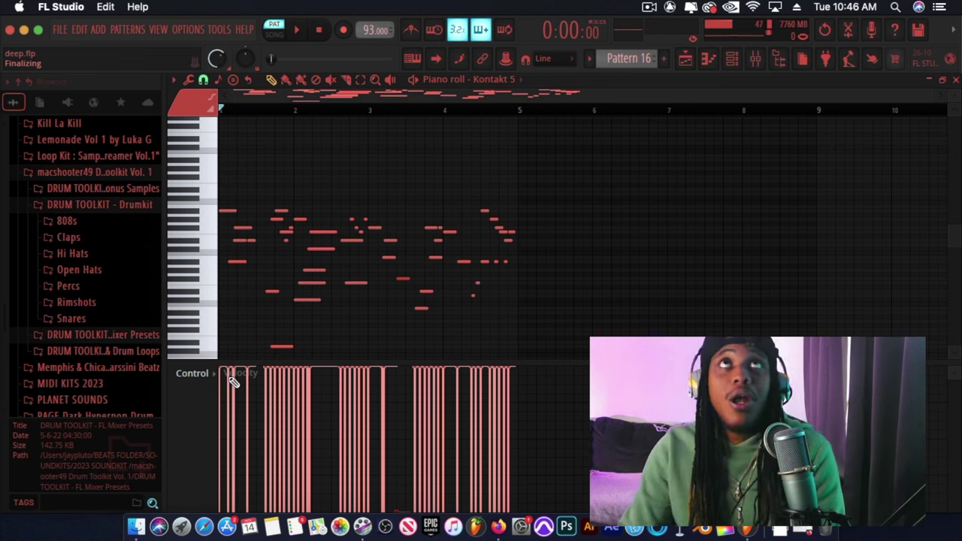
Check the Guitar Rig 6 effect on mixer Insert 14, then close the mixer.
click(756, 59)
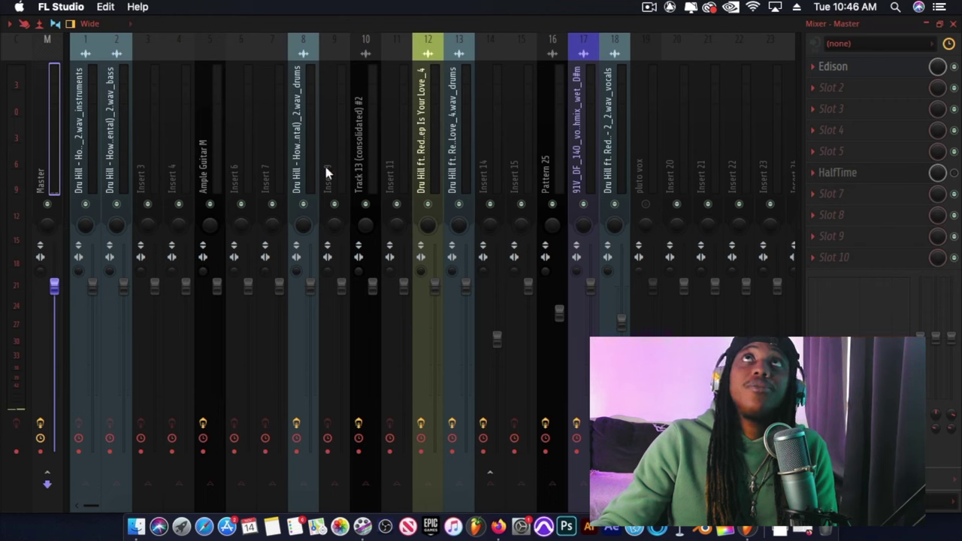
click(498, 178)
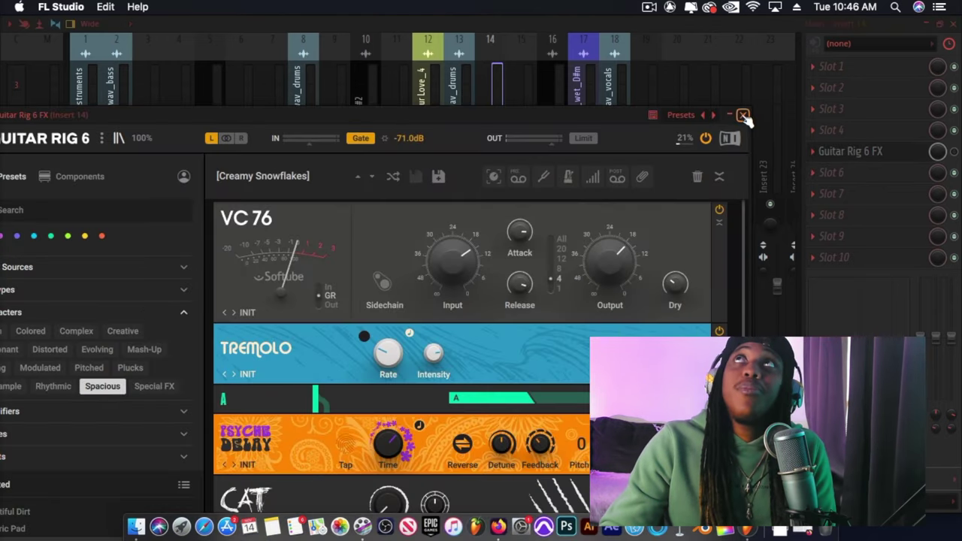
key(Escape)
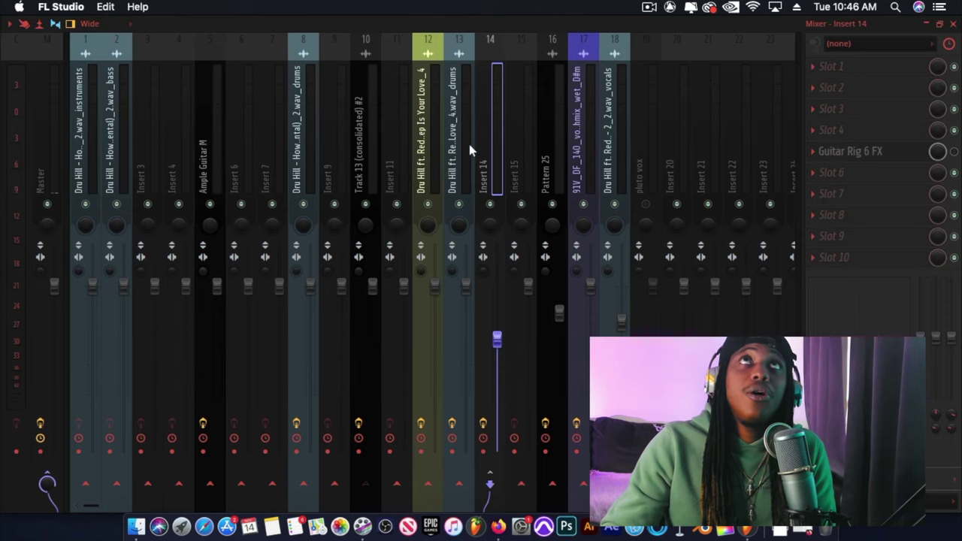
click(927, 24)
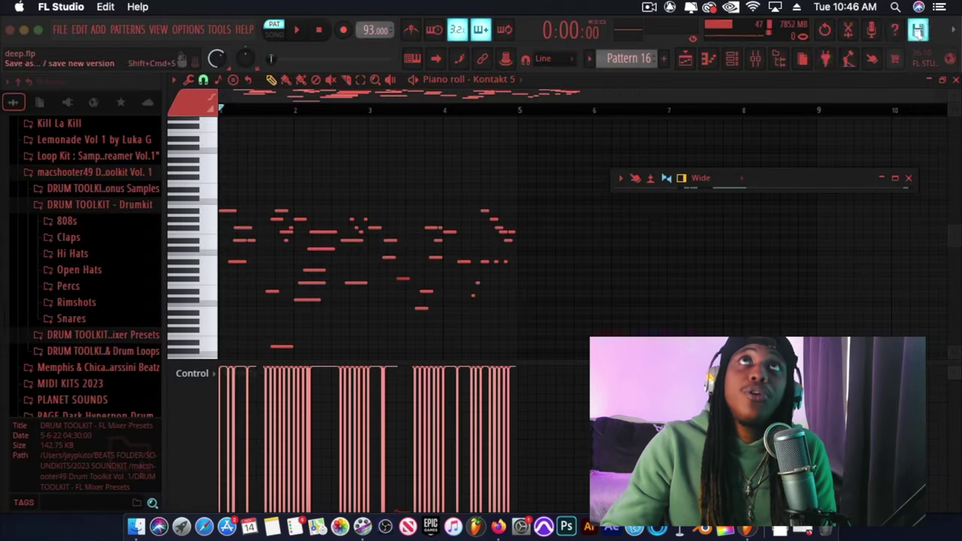
In the playlist, inspect the Guitar 1 and Guitar 2 clip settings, closing each window.
click(685, 58)
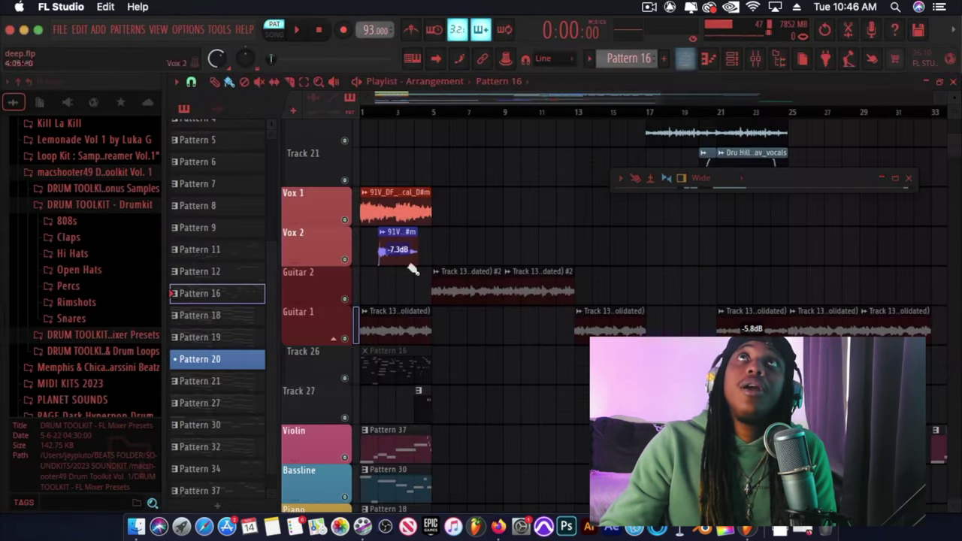
double_click(398, 320)
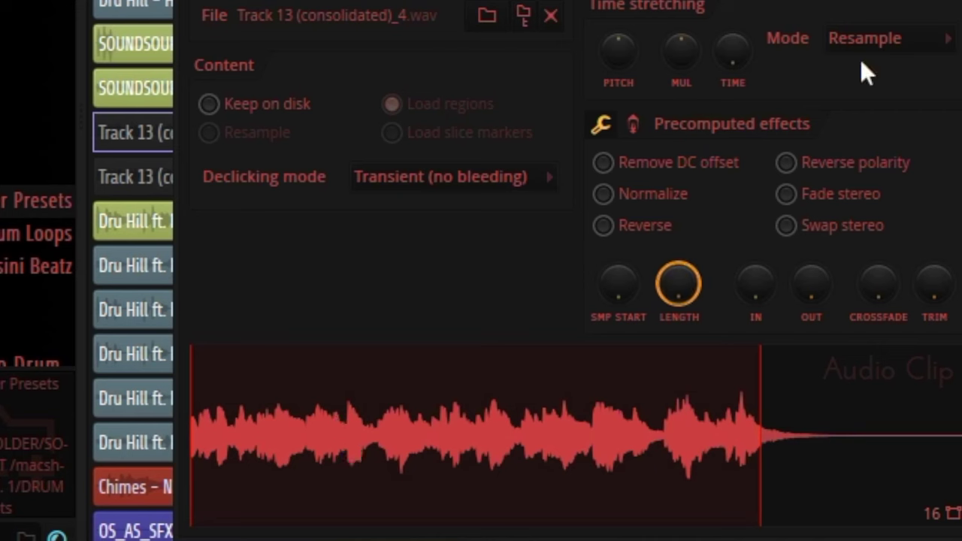
key(Escape)
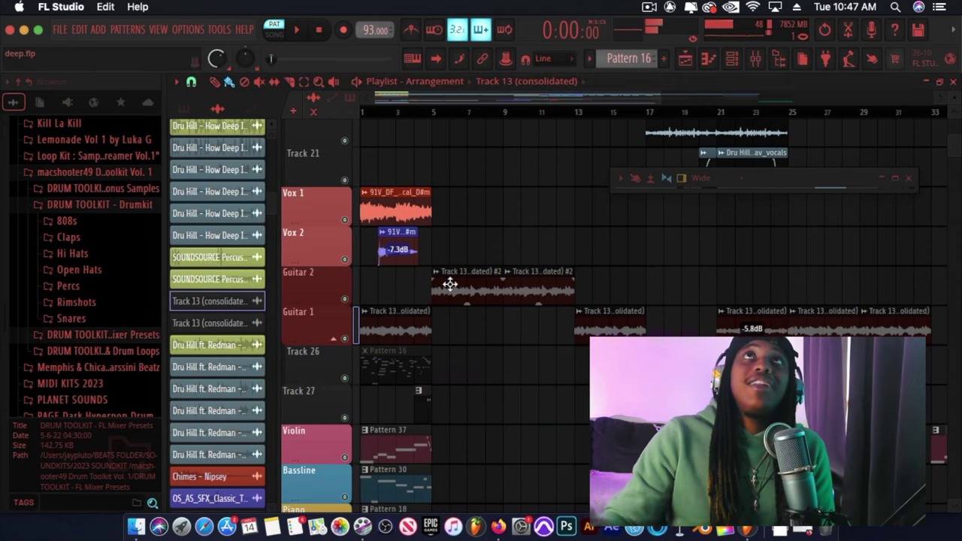
double_click(459, 282)
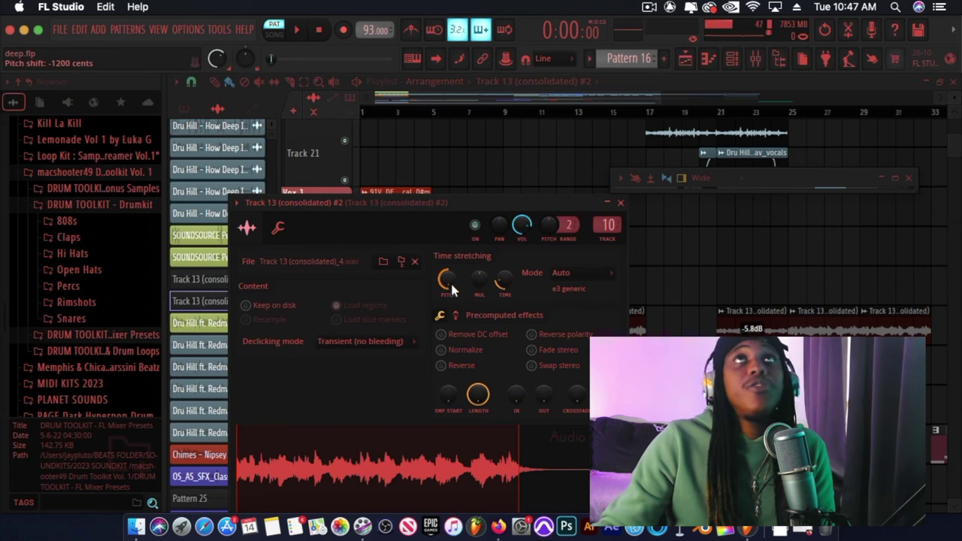
click(621, 203)
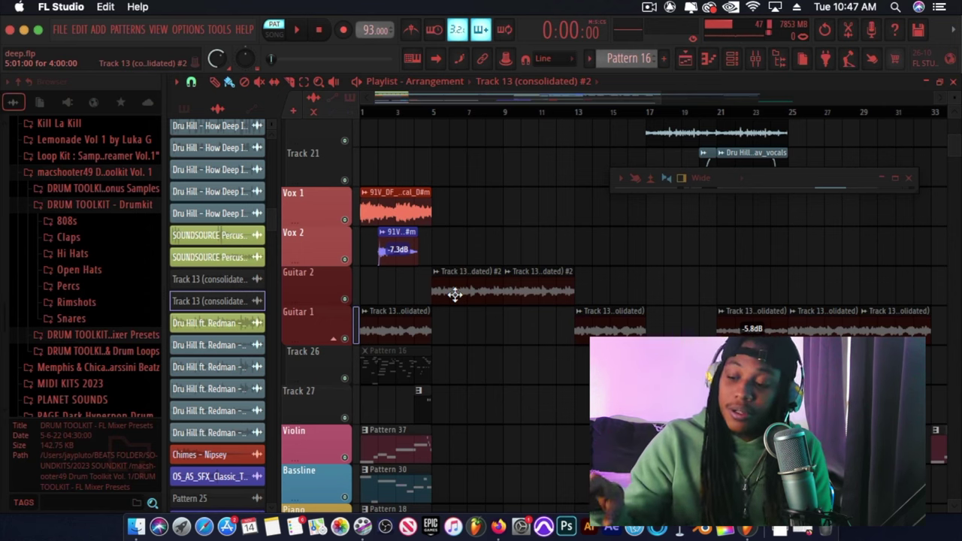
scroll(516, 344, down, 3)
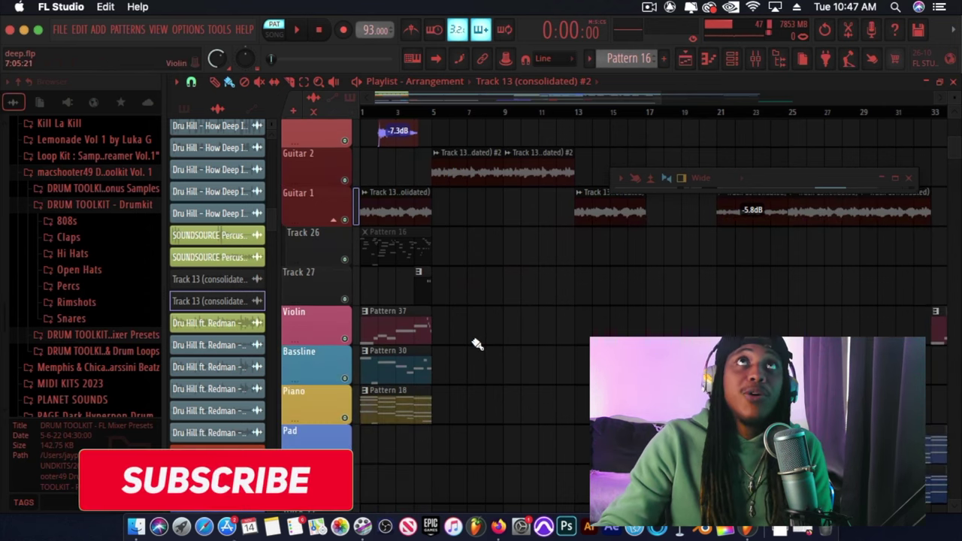
double_click(390, 329)
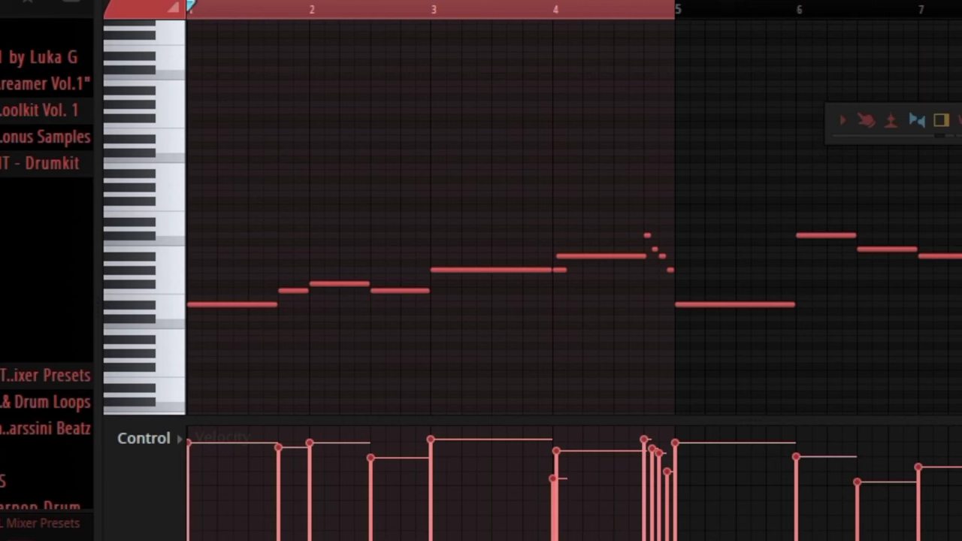
key(space)
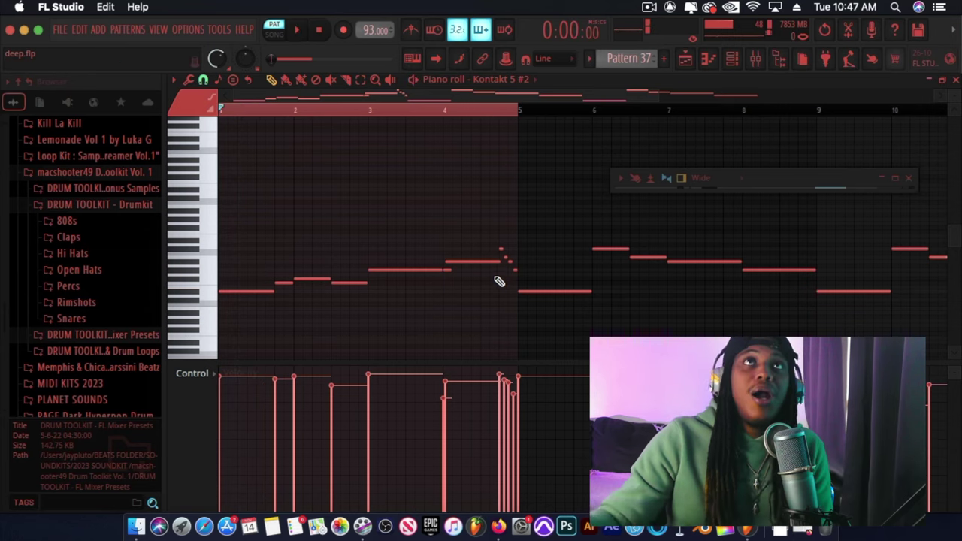
key(space)
key(F5)
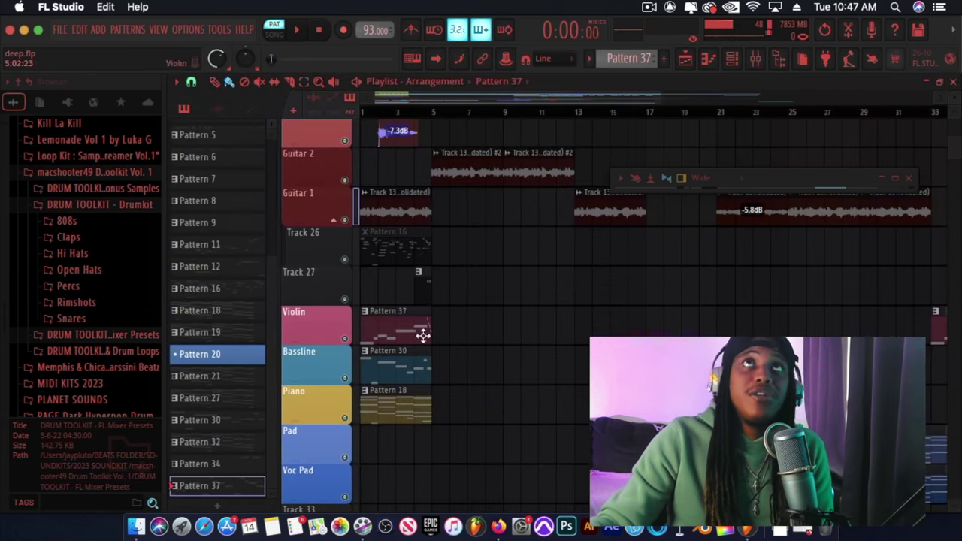
double_click(399, 374)
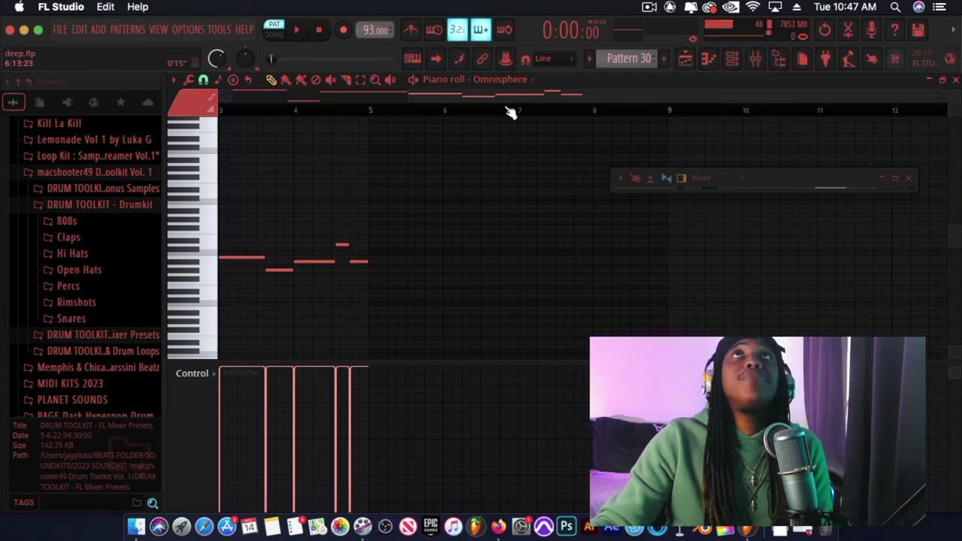
scroll(390, 95, up, 3)
key(space)
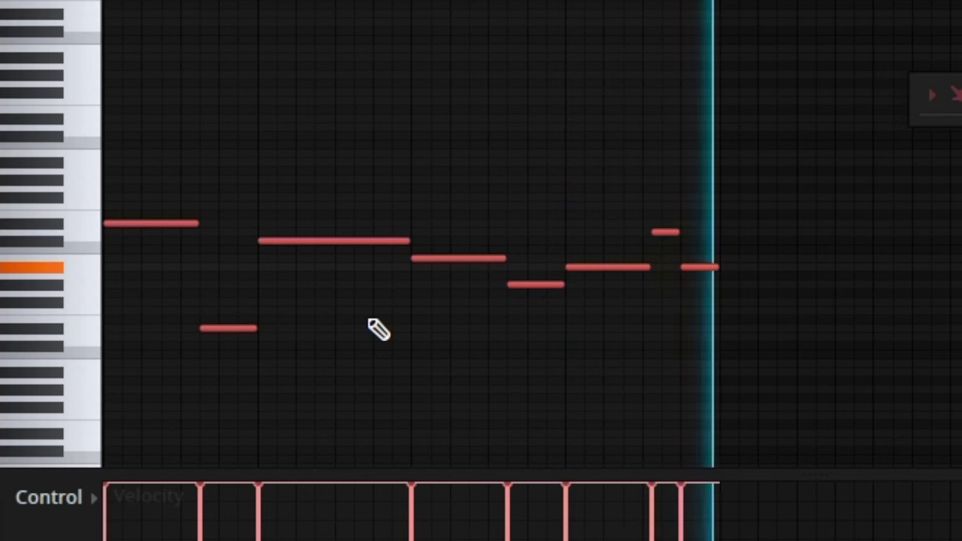
key(space)
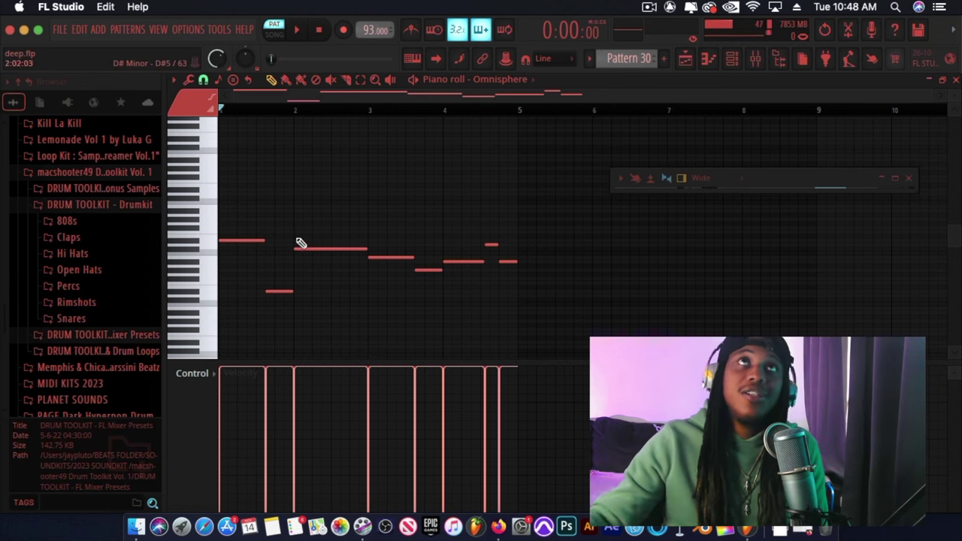
key(F5)
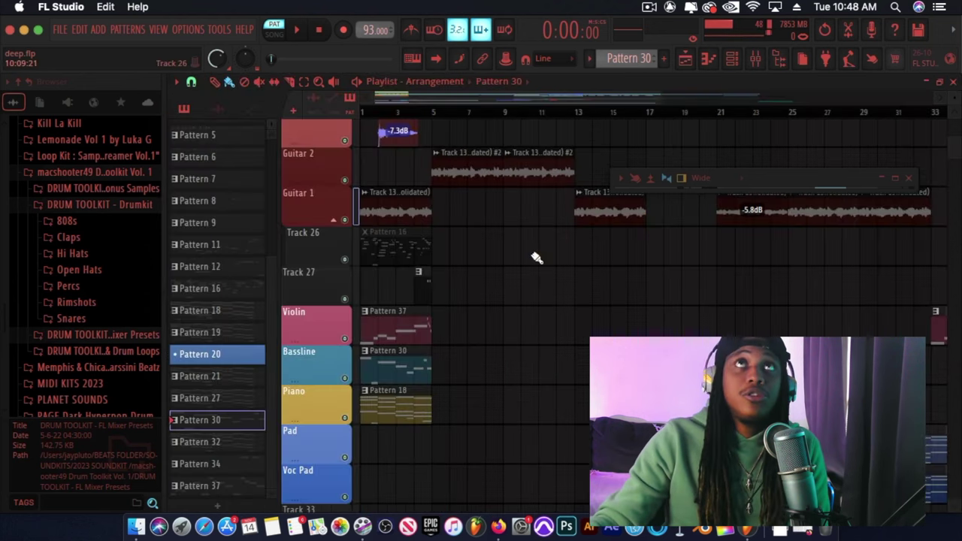
double_click(399, 414)
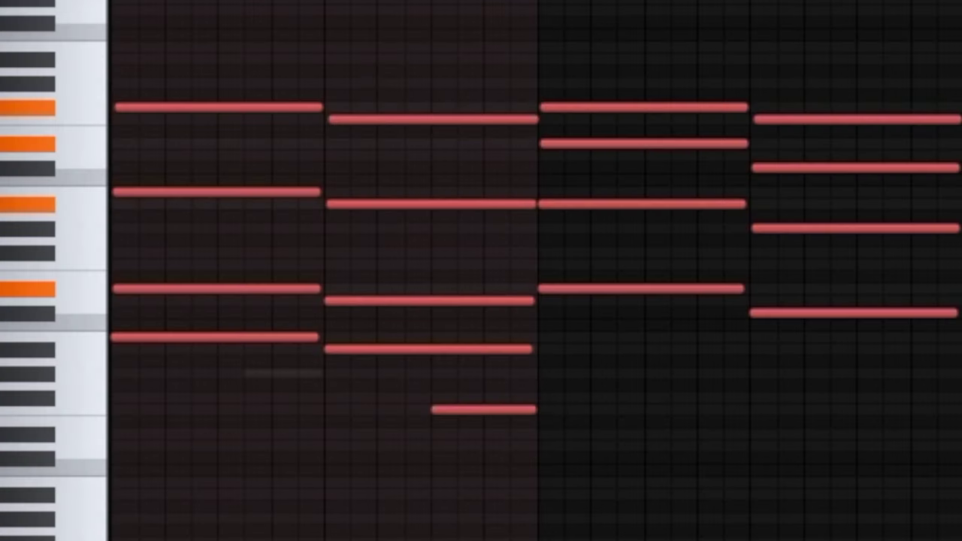
scroll(752, 172, down, 2)
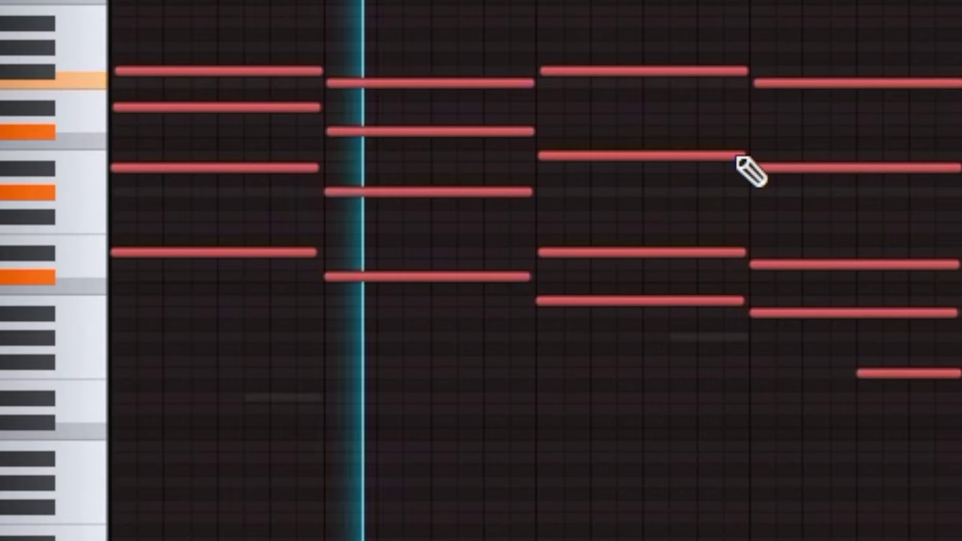
scroll(752, 172, up, 4)
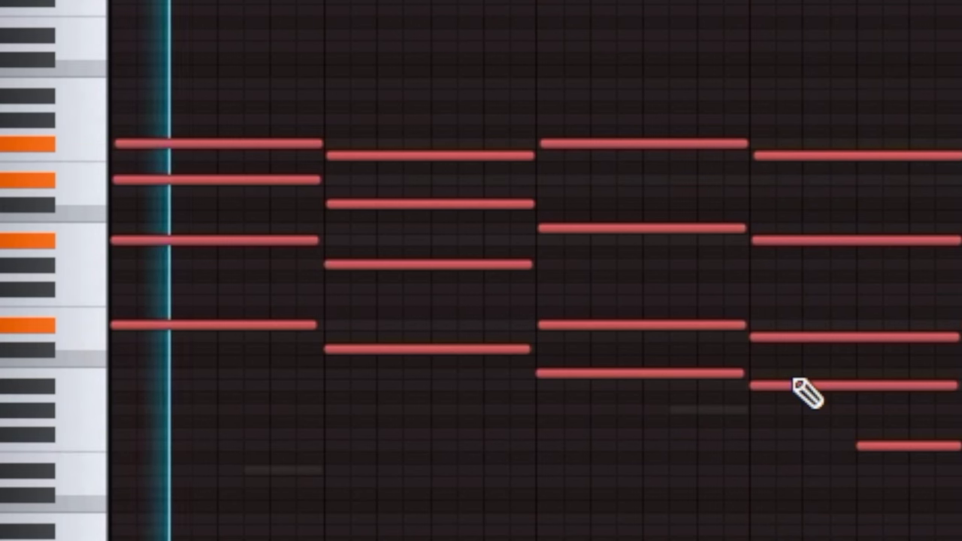
key(space)
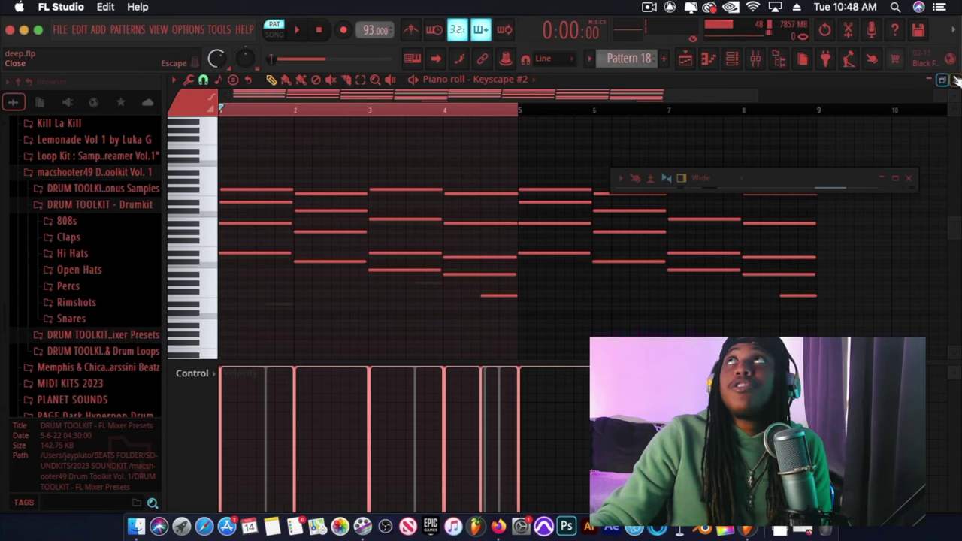
click(955, 81)
Inspect the Drum sample 2 and DruHill vocals clip settings, closing each window.
scroll(469, 410, down, 10)
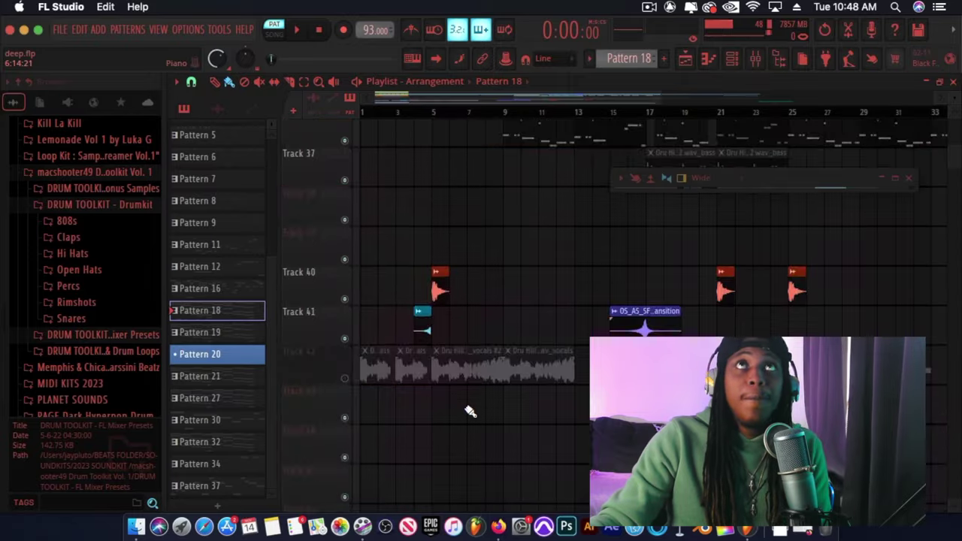
scroll(469, 411, up, 15)
scroll(469, 410, down, 5)
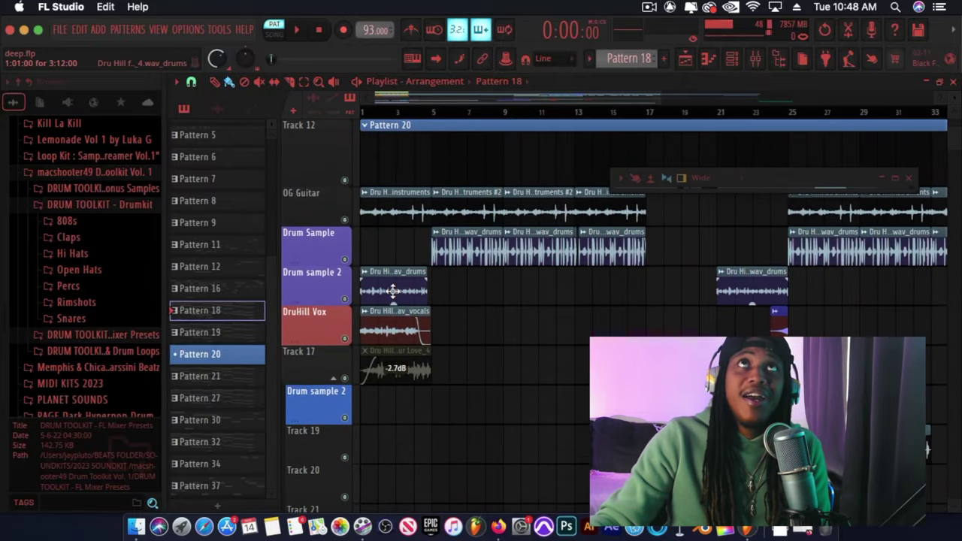
double_click(392, 291)
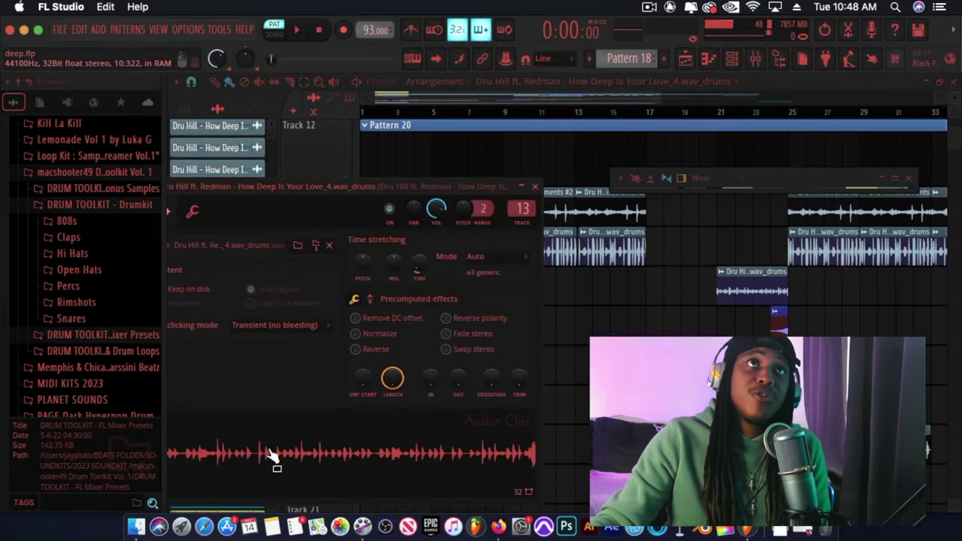
click(535, 187)
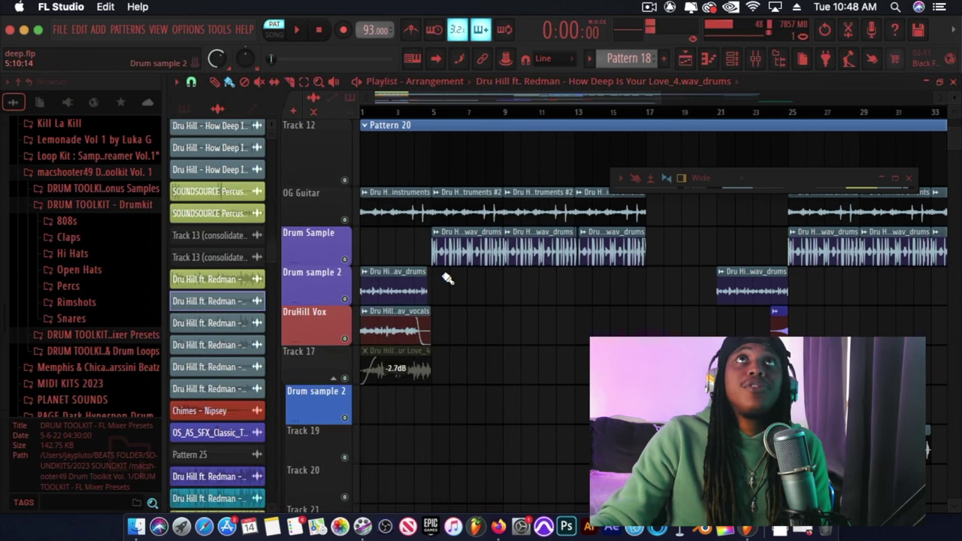
double_click(404, 337)
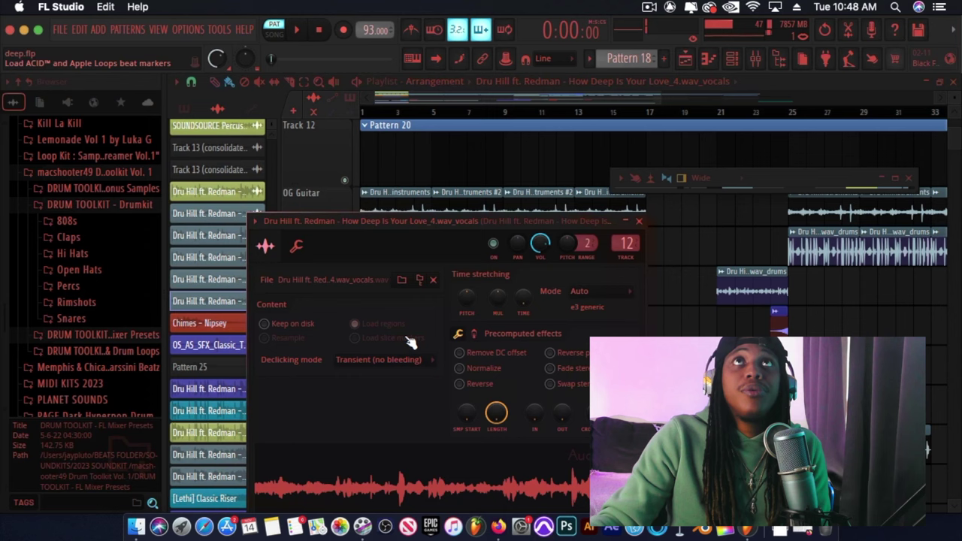
click(638, 223)
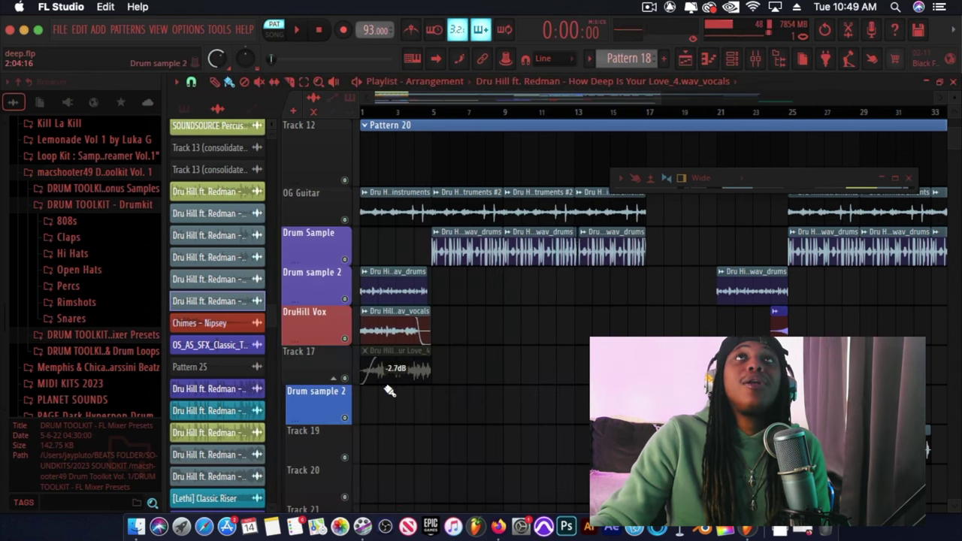
Open the Vox 1 and Vox 2 vocal loop clips, preview the loop, and close the settings.
scroll(390, 391, down, 5)
double_click(390, 388)
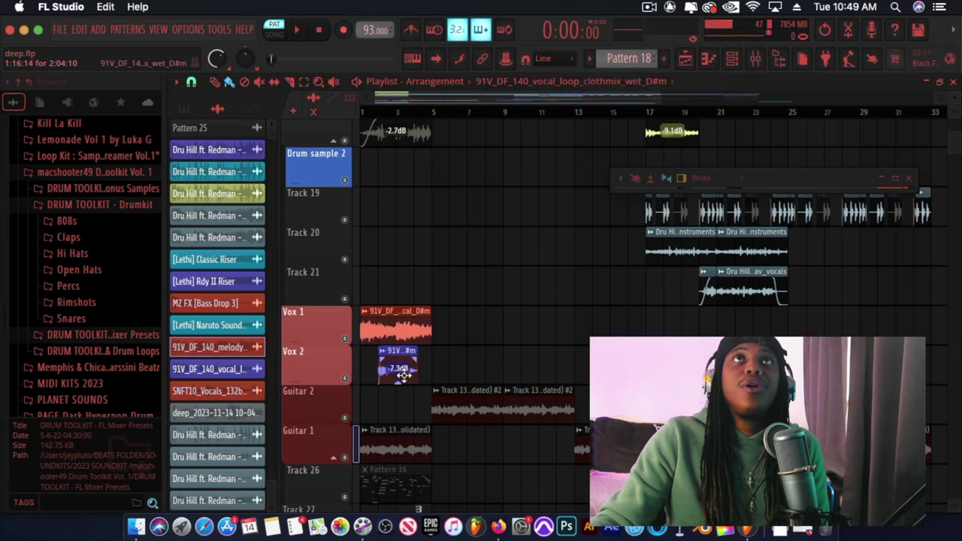
double_click(404, 374)
click(229, 445)
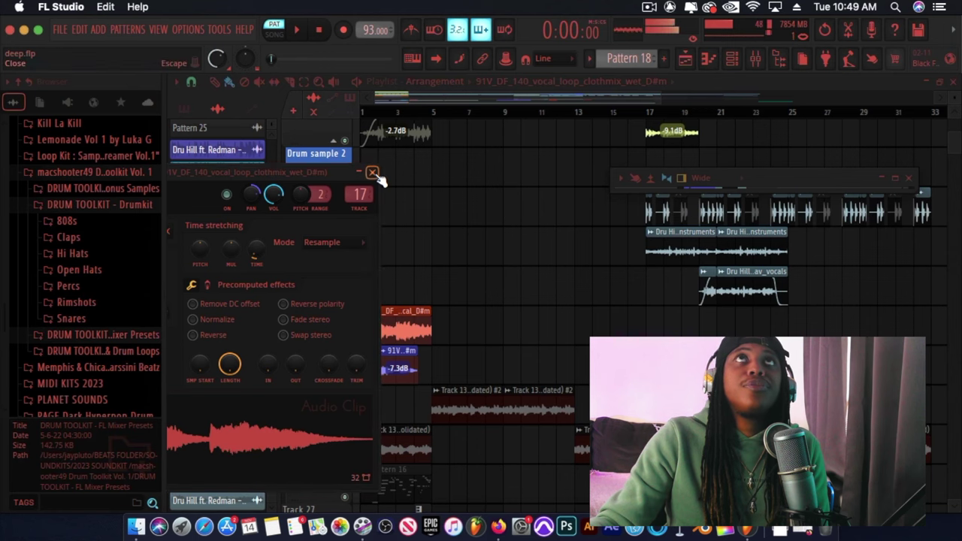
click(373, 173)
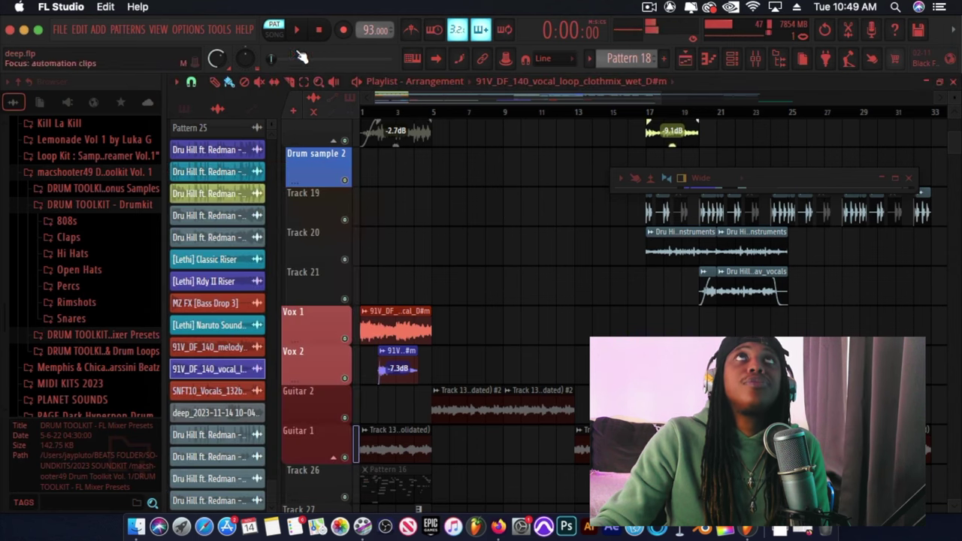
scroll(443, 346, down, 6)
scroll(447, 348, down, 5)
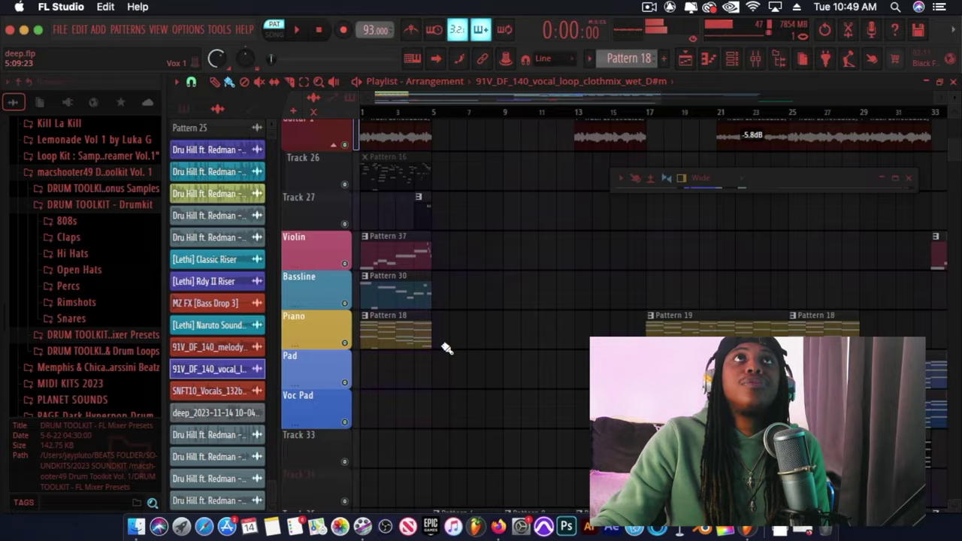
scroll(444, 346, up, 10)
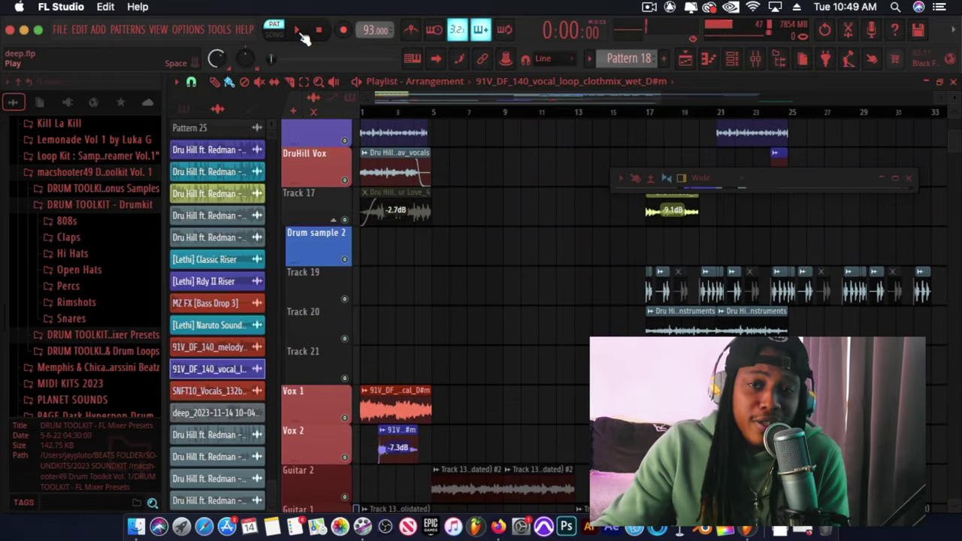
Play the arrangement from the start, then stop playback.
click(302, 34)
scroll(423, 294, down, 5)
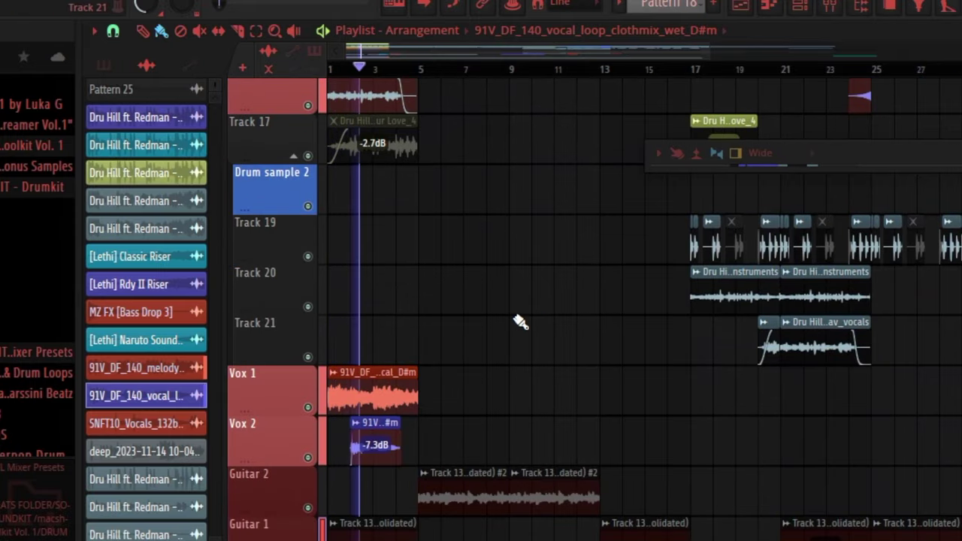
scroll(519, 322, down, 2)
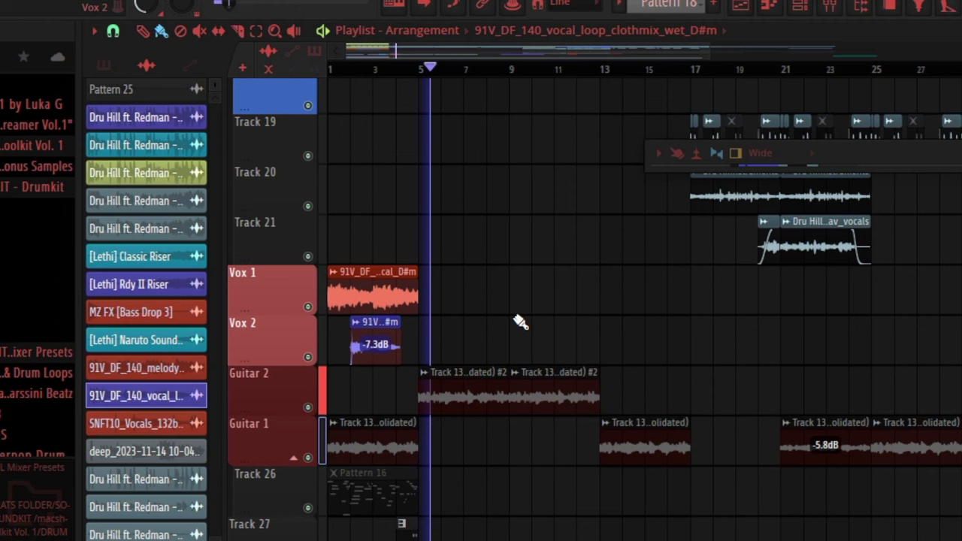
key(space)
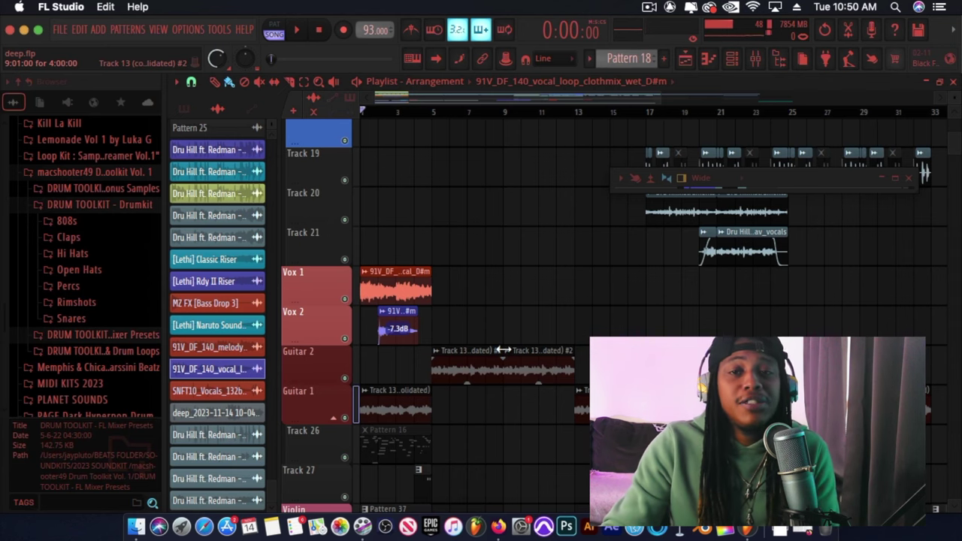
Open the hi-hat pattern clip, Pattern 4, for editing.
scroll(503, 351, down, 4)
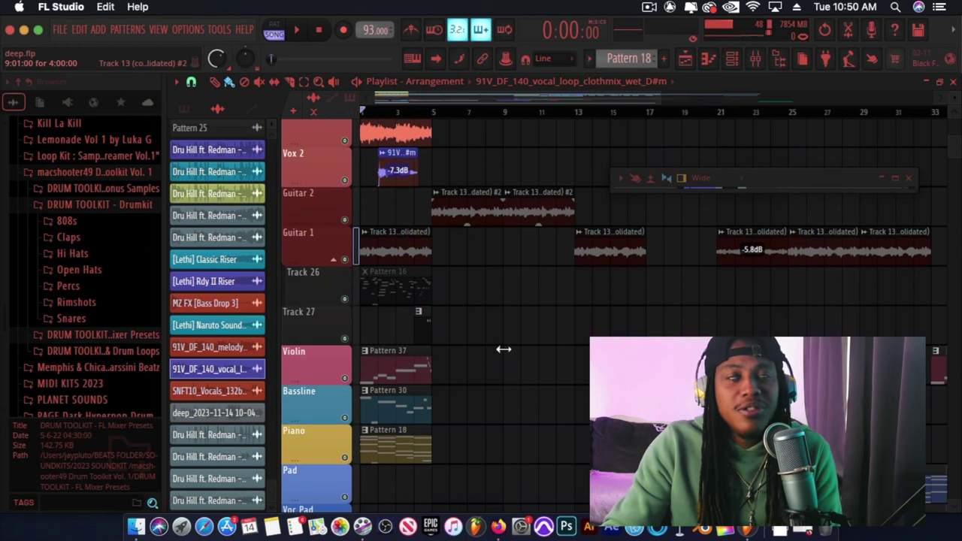
scroll(503, 348, down, 9)
double_click(482, 339)
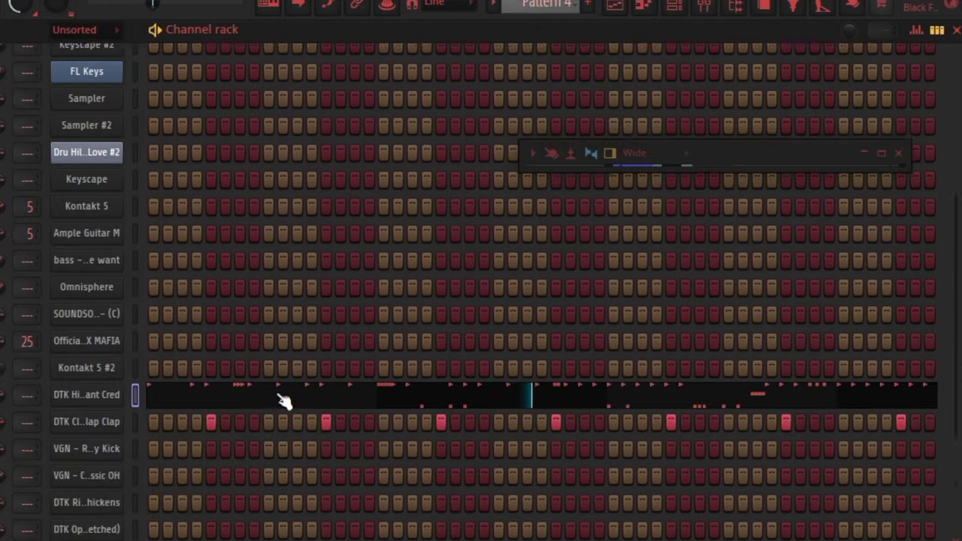
scroll(277, 393, down, 2)
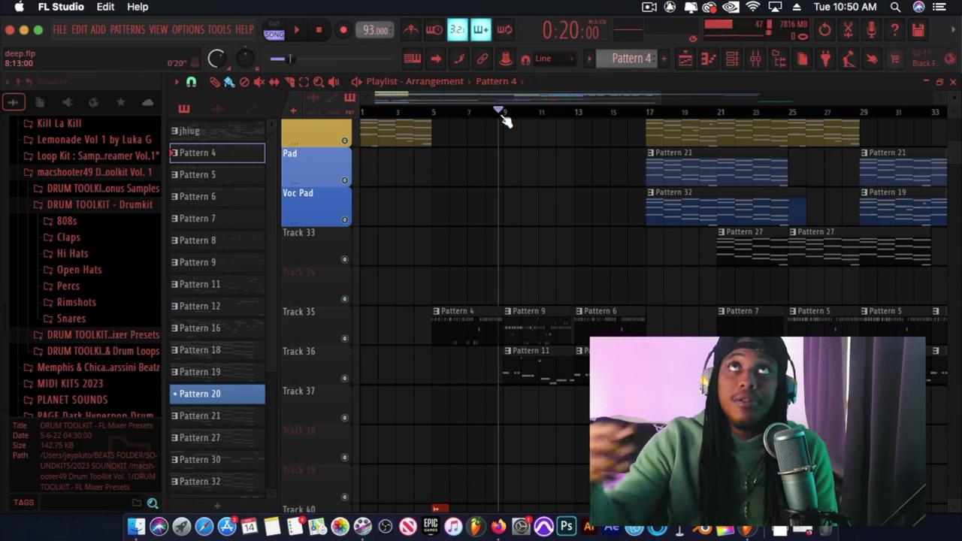
Play the song from bar 9, stop, then replay to hear Pattern 11's Official 808 REX MAFIA notes.
key(space)
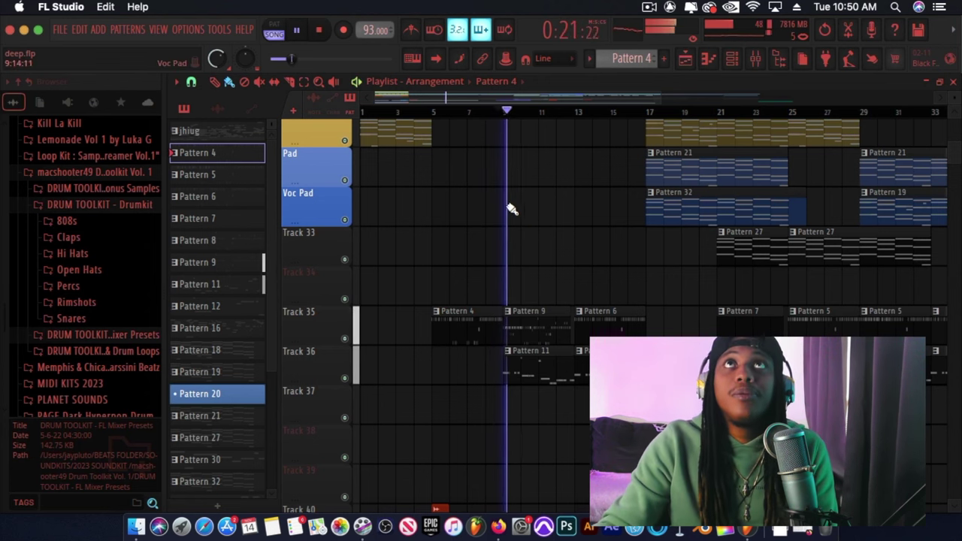
scroll(510, 206, down, 4)
scroll(509, 204, up, 4)
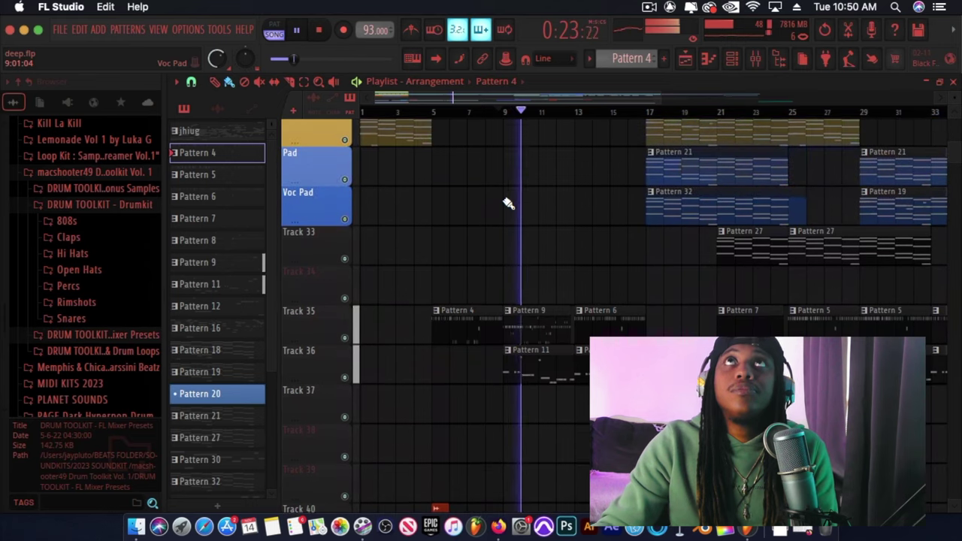
key(space)
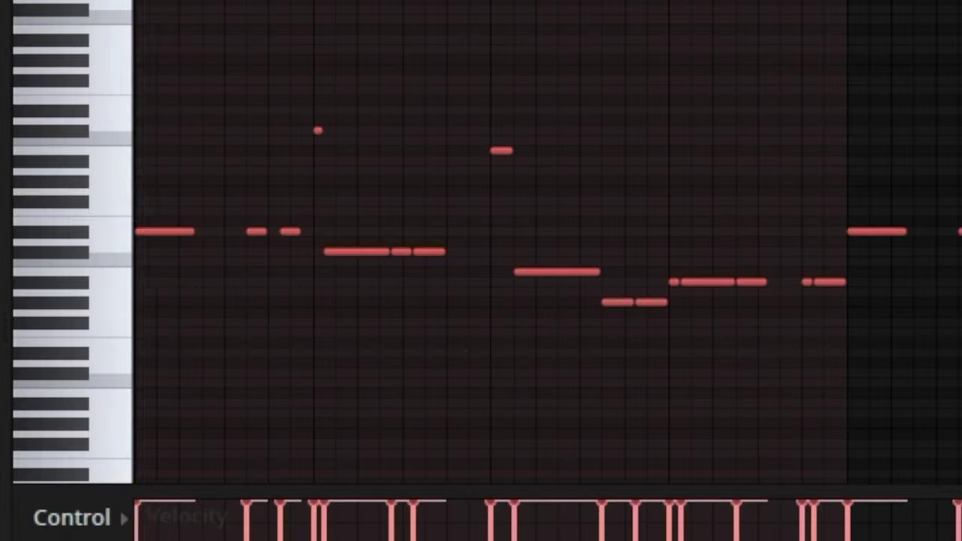
key(space)
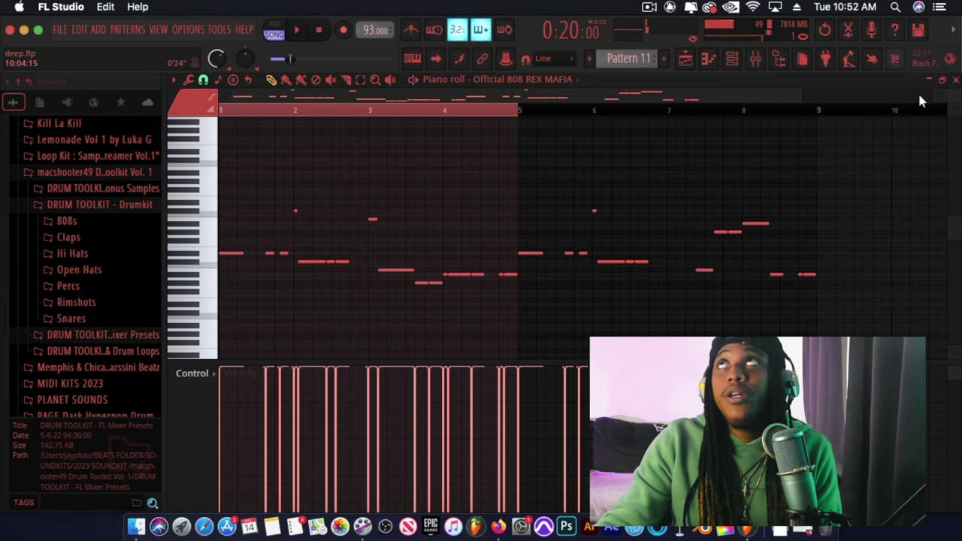
Close the 808 piano roll and open the Dru Hill drums clip's channel settings.
click(955, 80)
scroll(491, 374, down, 2)
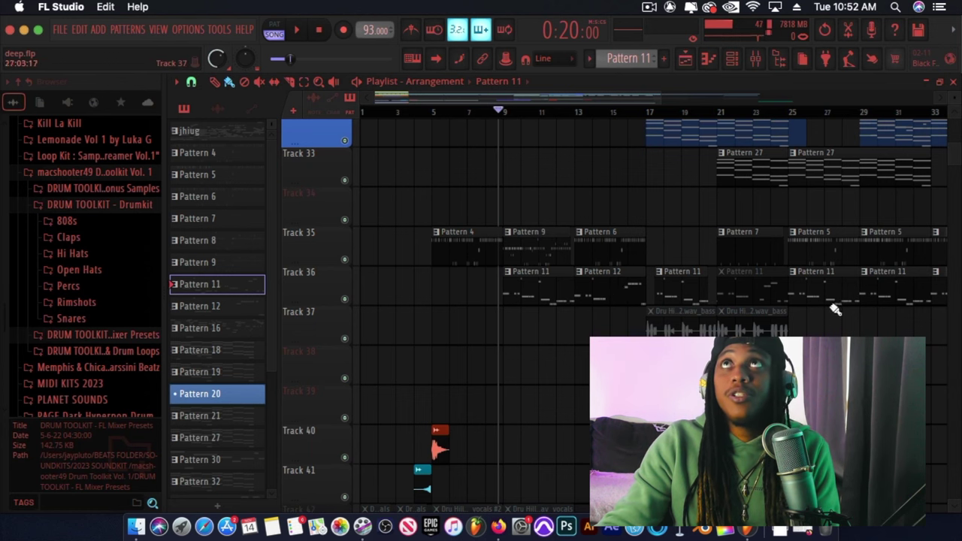
scroll(616, 316, up, 15)
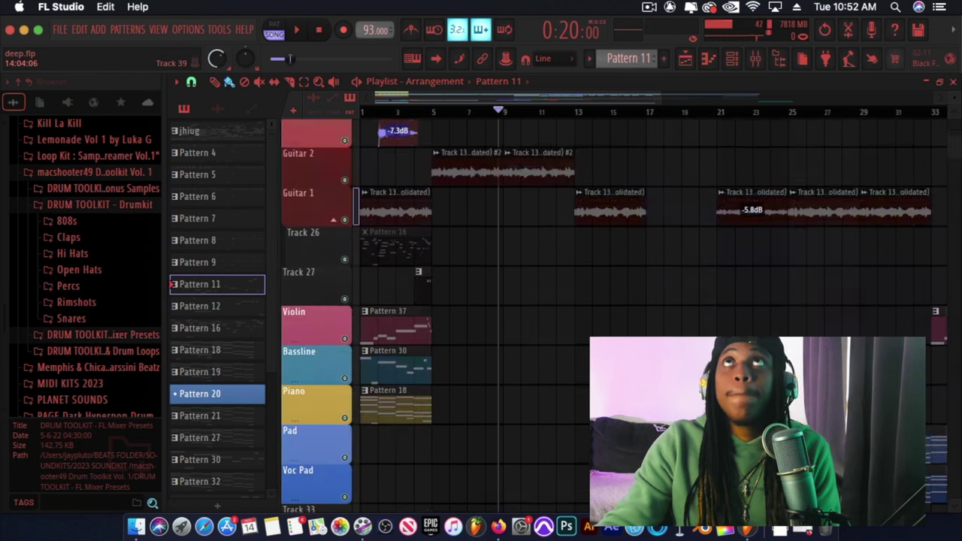
scroll(615, 316, up, 9)
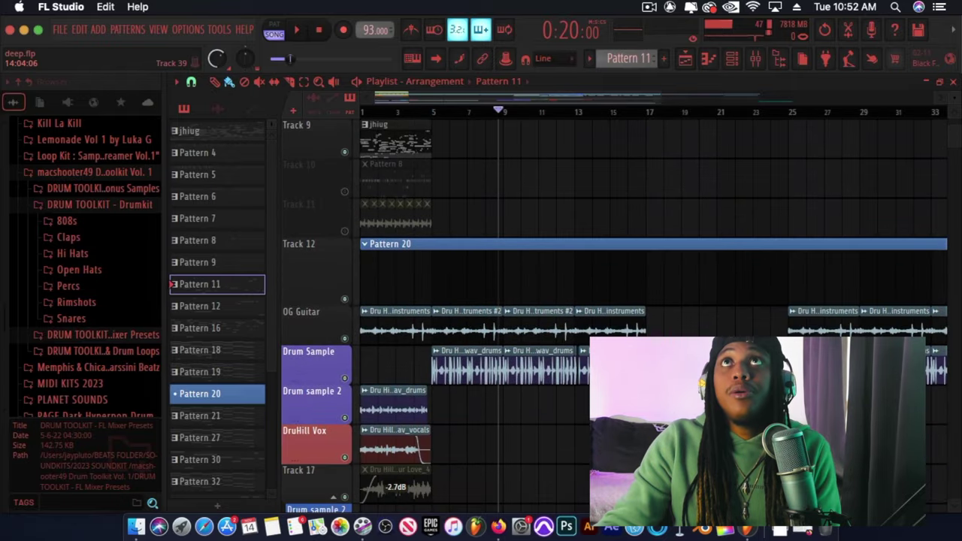
scroll(615, 316, down, 1)
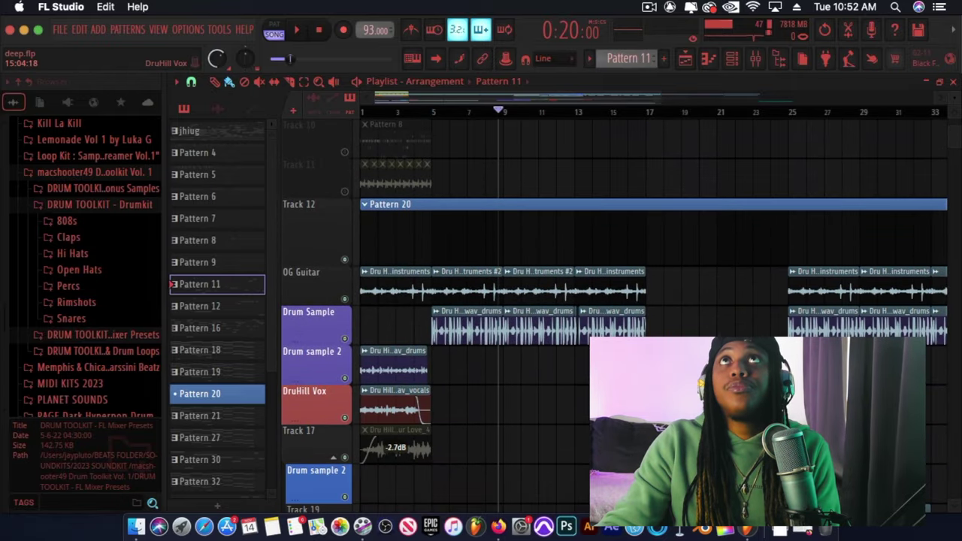
double_click(472, 335)
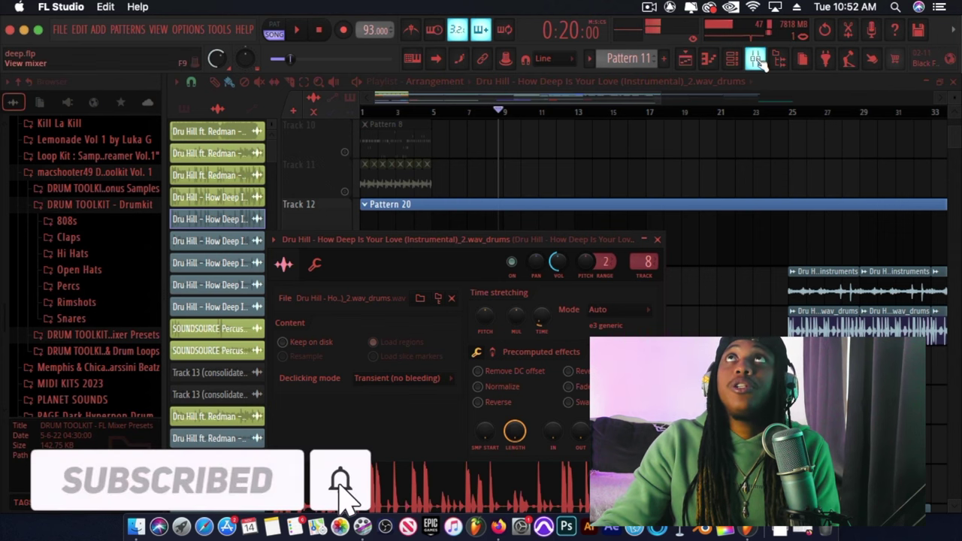
Inspect the drums insert's Parametric EQ 2 (high shelf -16.9 dB, 12004 Hz), then stop and close windows.
click(756, 59)
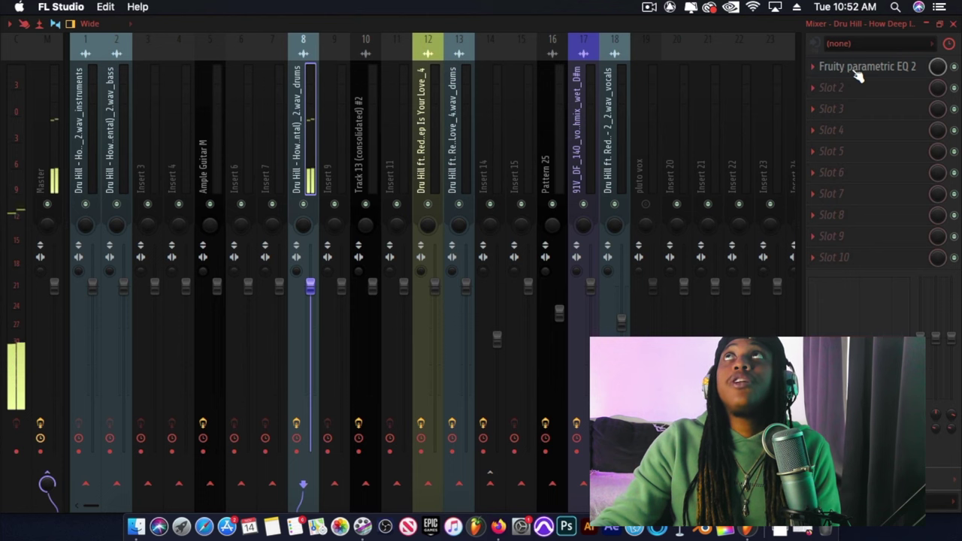
click(927, 23)
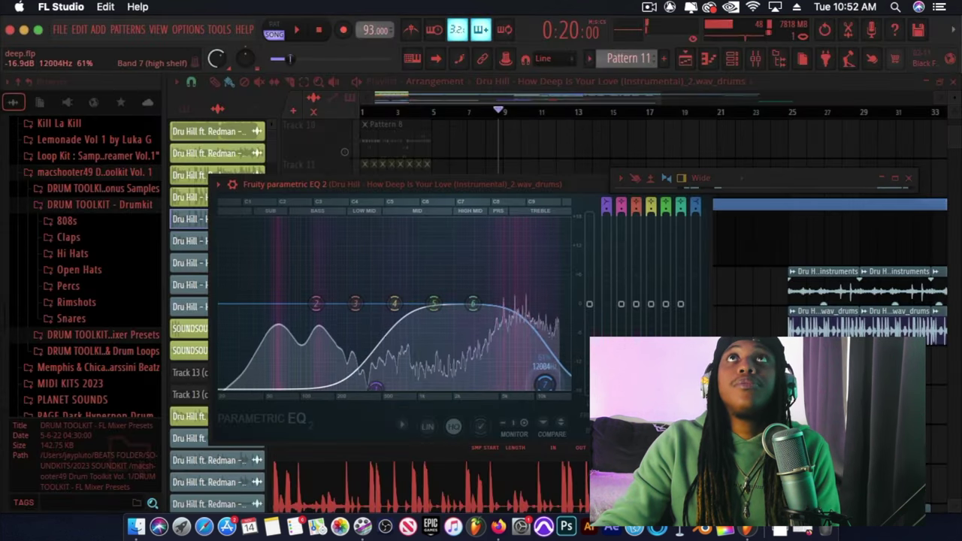
key(space)
key(F5)
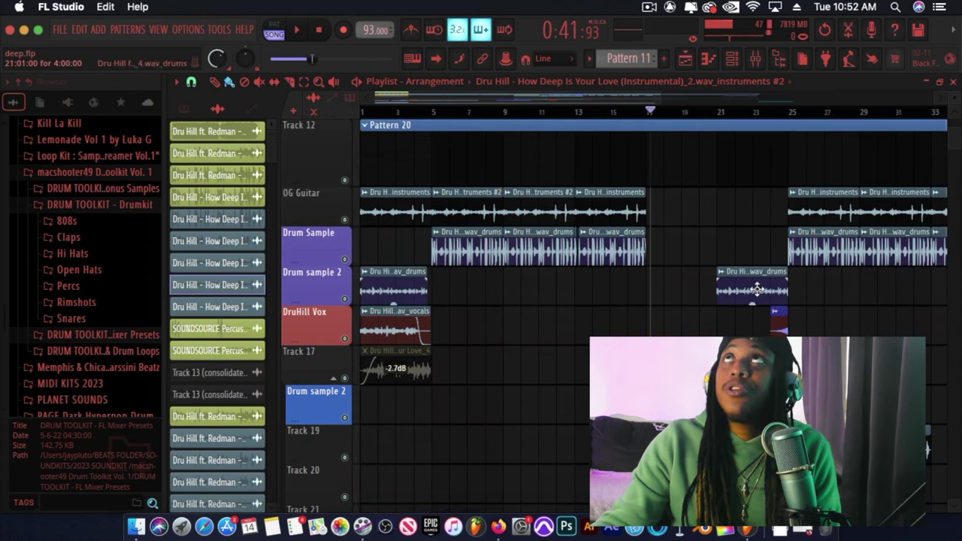
Zoom the Playlist to bars 16–22 and play the transition into bar 17.
scroll(670, 111, right, 3)
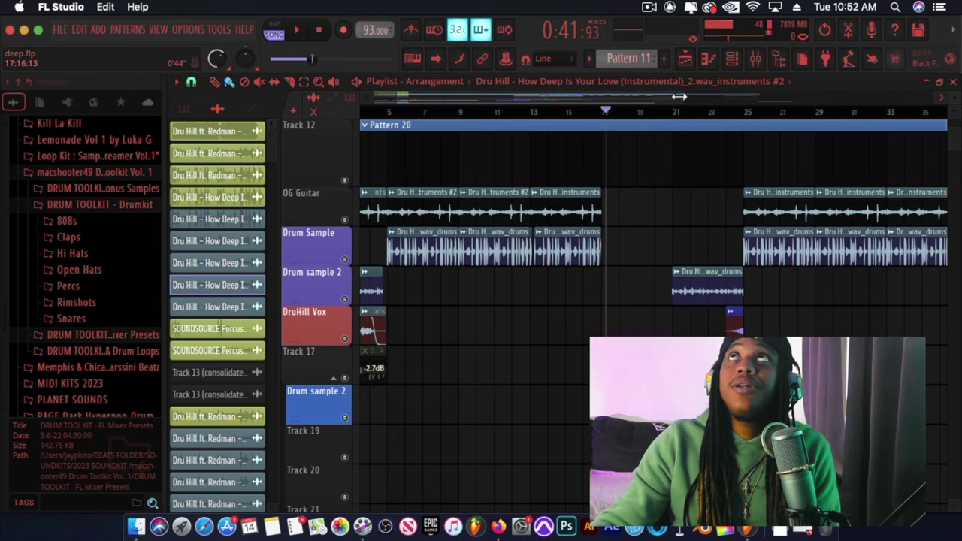
drag(679, 96, 534, 132)
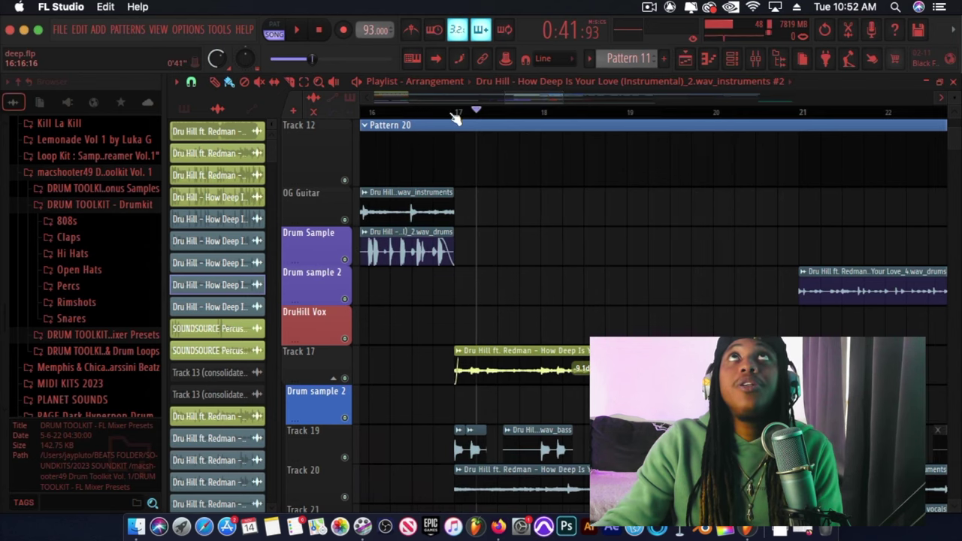
click(433, 114)
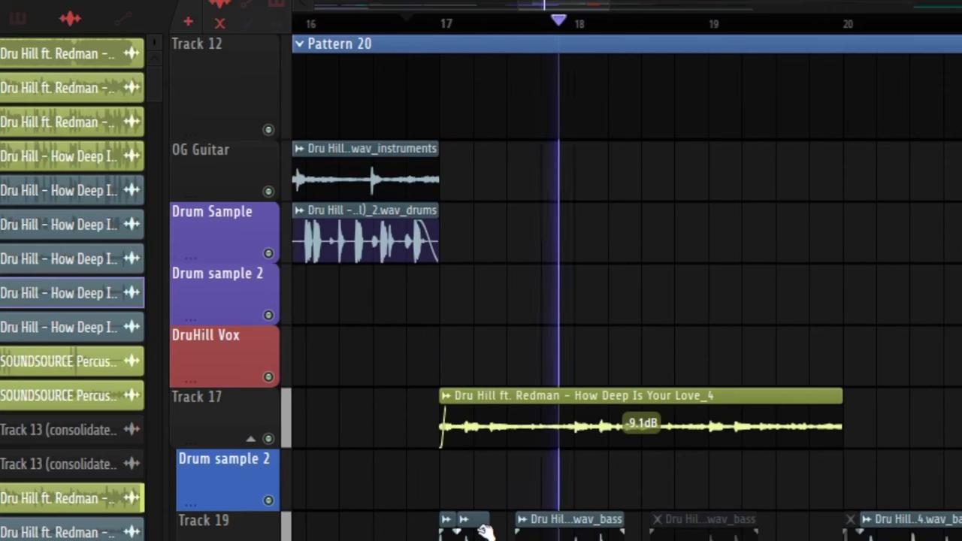
scroll(779, 464, down, 2)
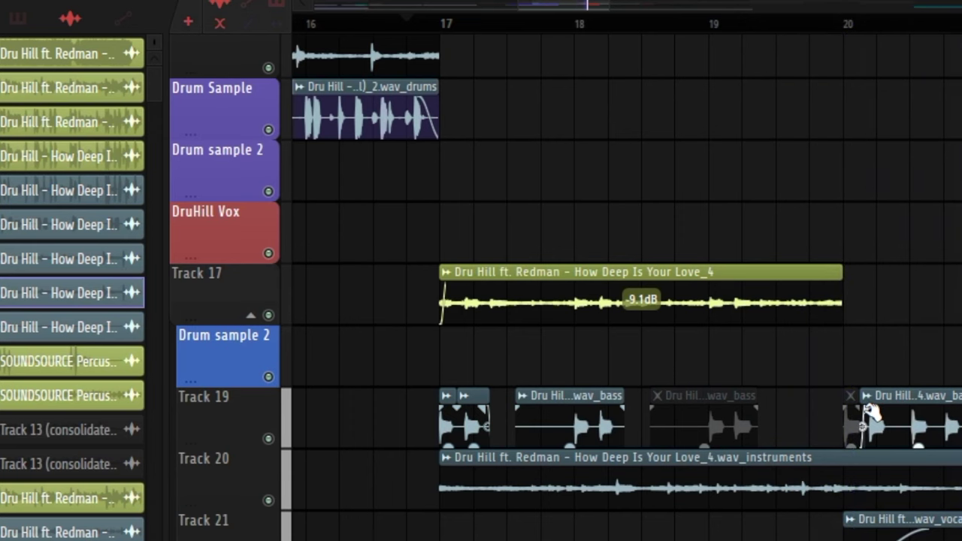
scroll(744, 384, down, 8)
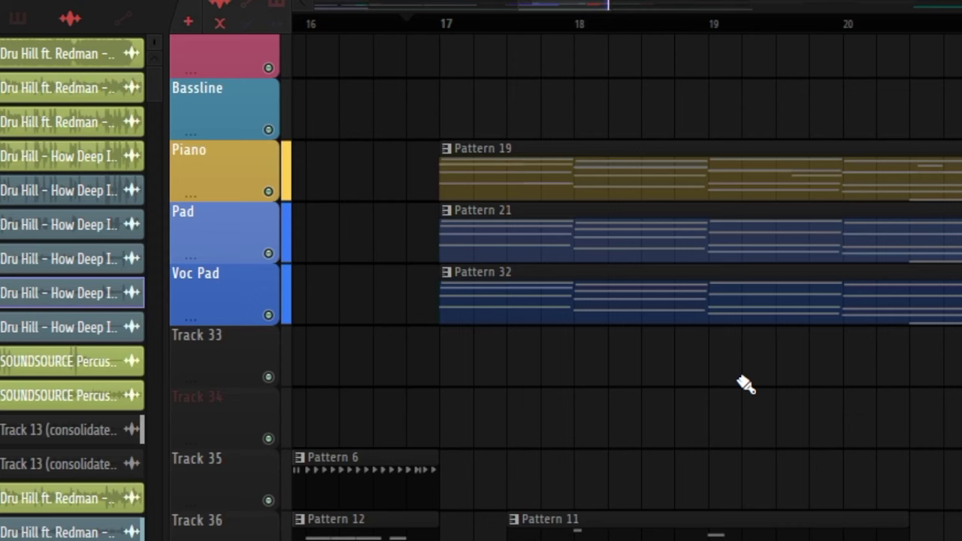
scroll(744, 384, down, 1)
scroll(744, 384, up, 1)
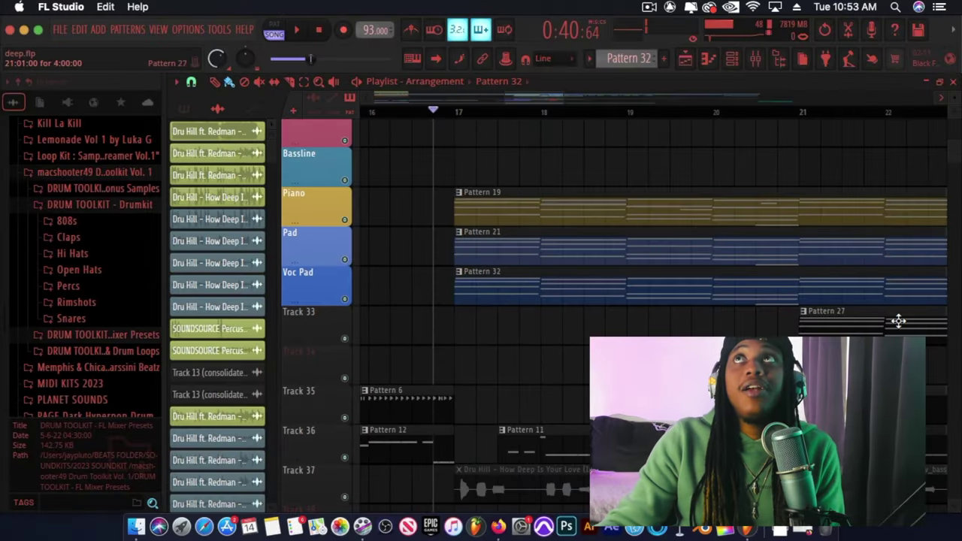
Check Pattern 27's notes in the note editor and return to the arrangement.
double_click(899, 321)
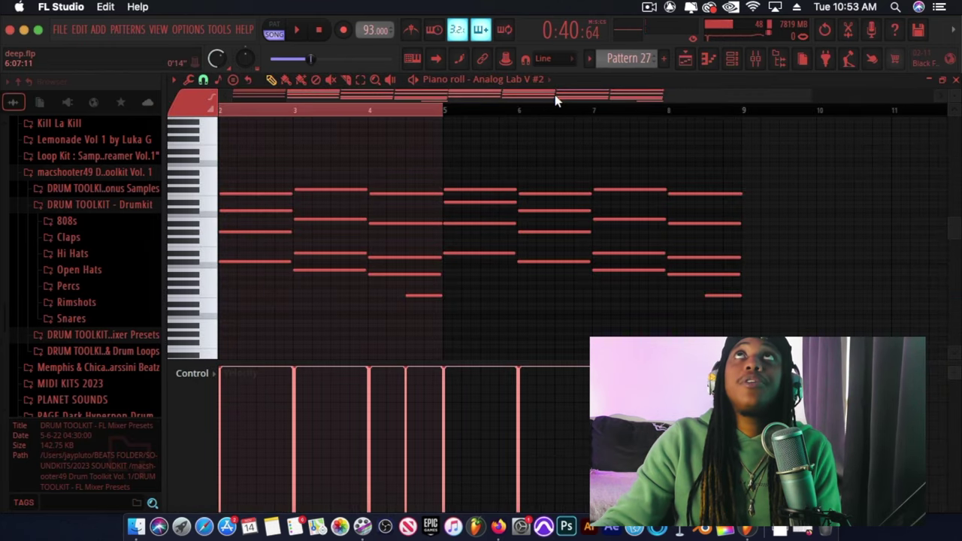
drag(555, 95, 205, 95)
scroll(288, 233, up, 2)
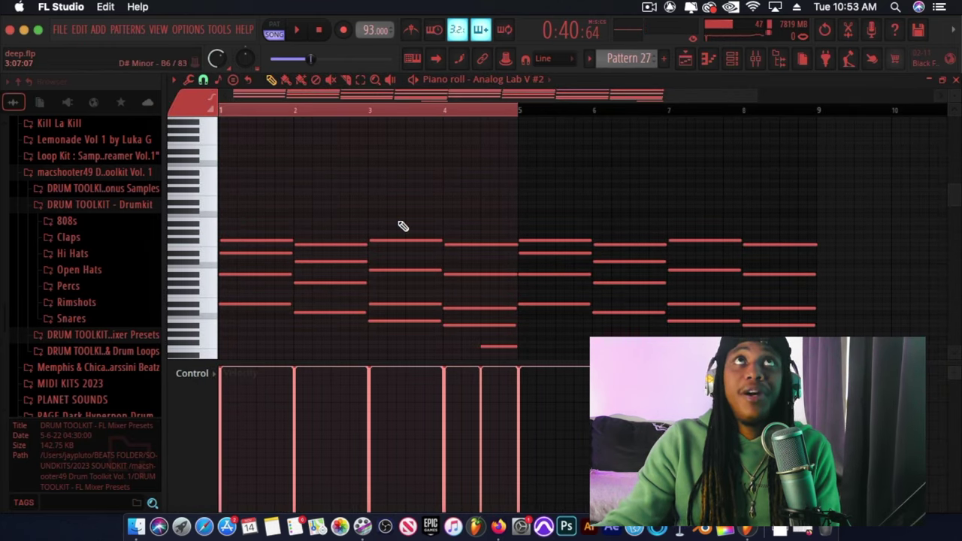
scroll(376, 180, down, 2)
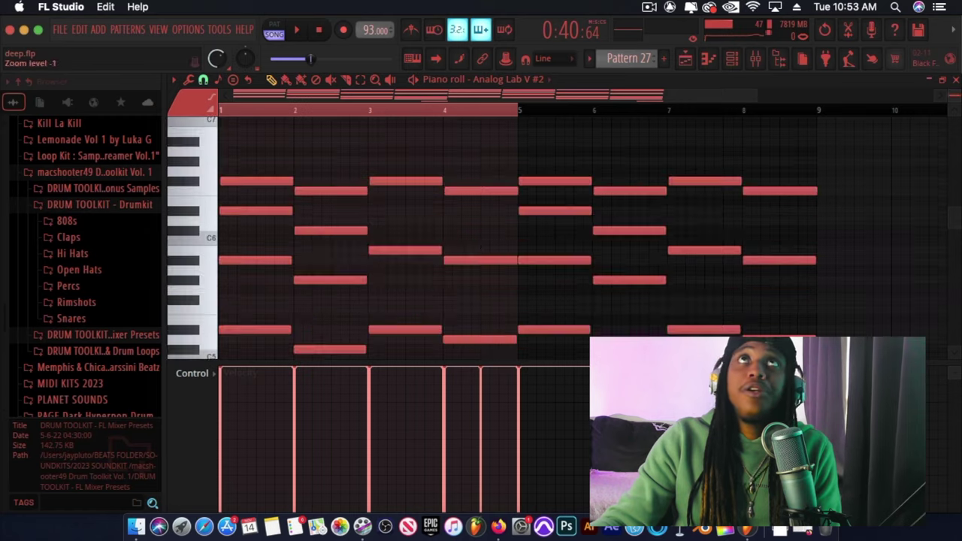
key(F5)
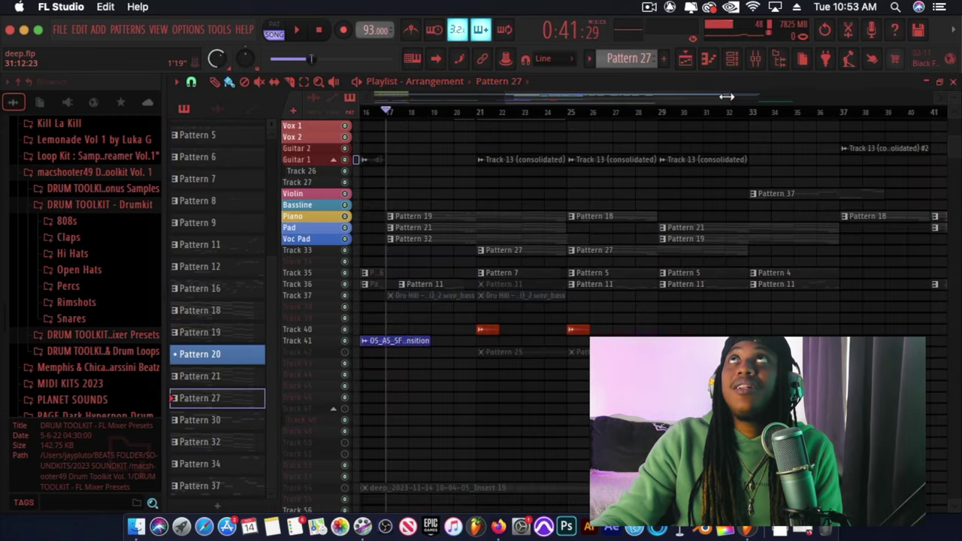
scroll(726, 112, down, 3)
scroll(665, 100, left, 2)
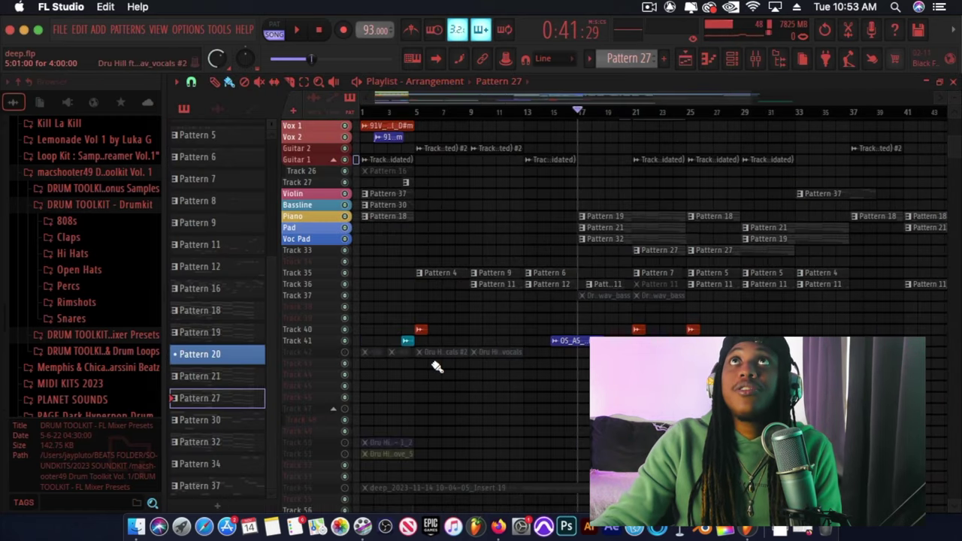
Check and close the Chimes - Nipsey and classic transition clips' settings.
double_click(639, 332)
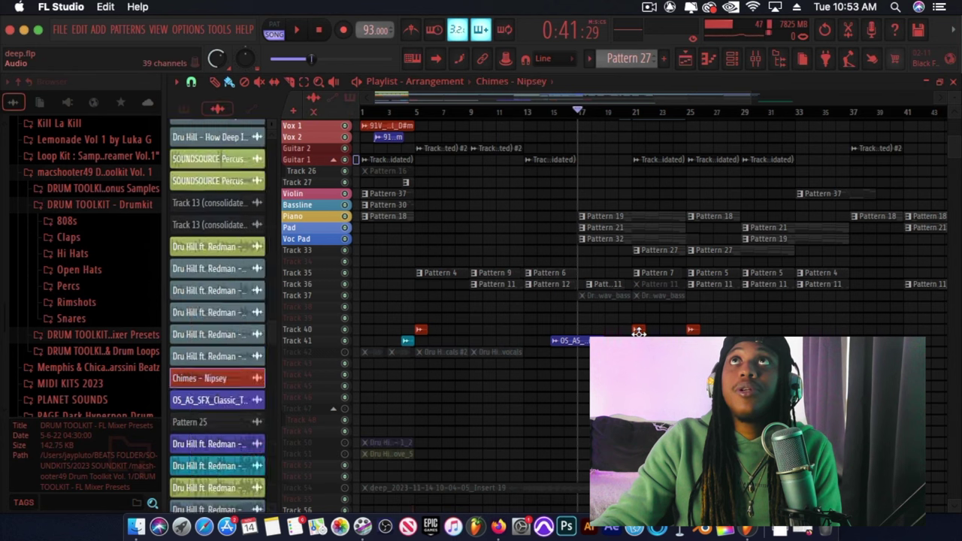
click(584, 167)
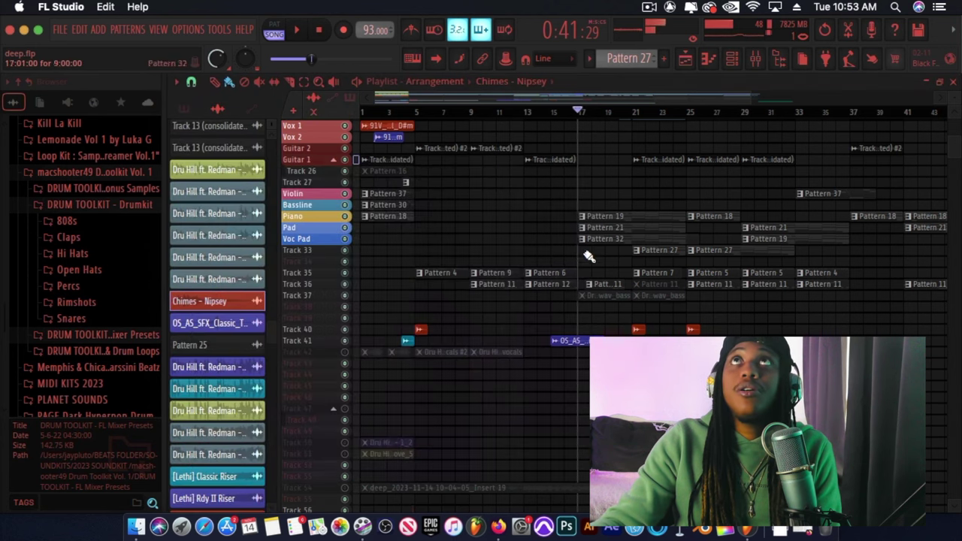
double_click(574, 341)
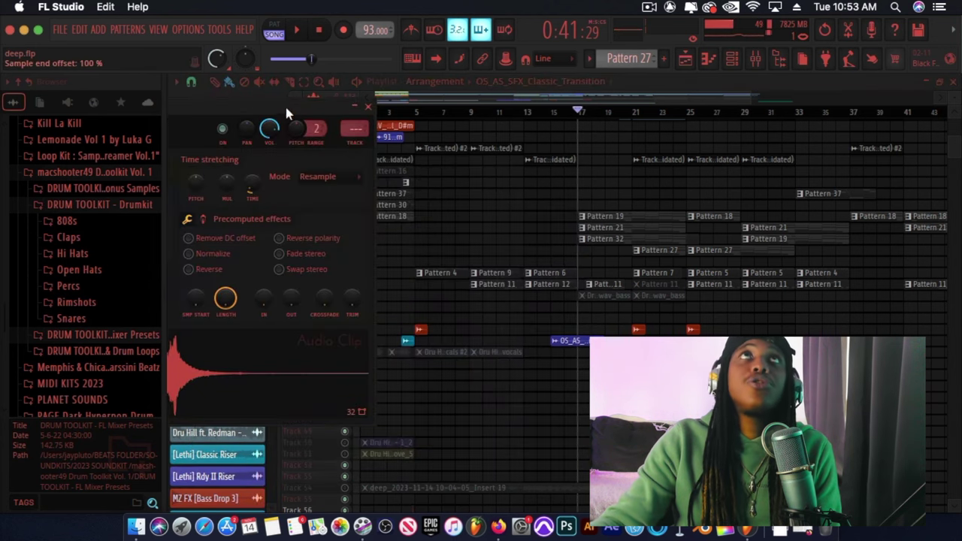
click(585, 155)
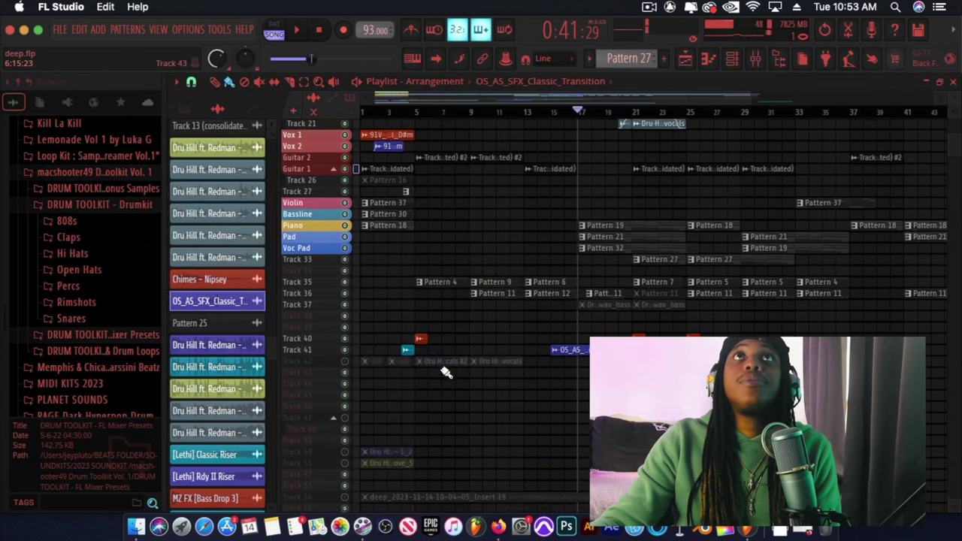
scroll(445, 371, down, 5)
scroll(445, 371, up, 6)
scroll(445, 371, up, 5)
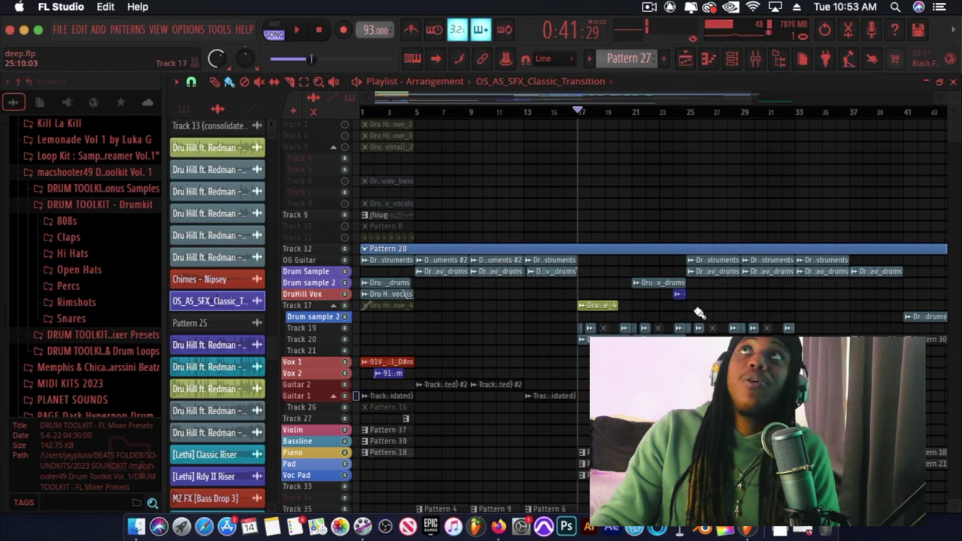
Check the [Lethi] Rdy II Riser clip's settings and move the playhead to about bar 25.
double_click(680, 297)
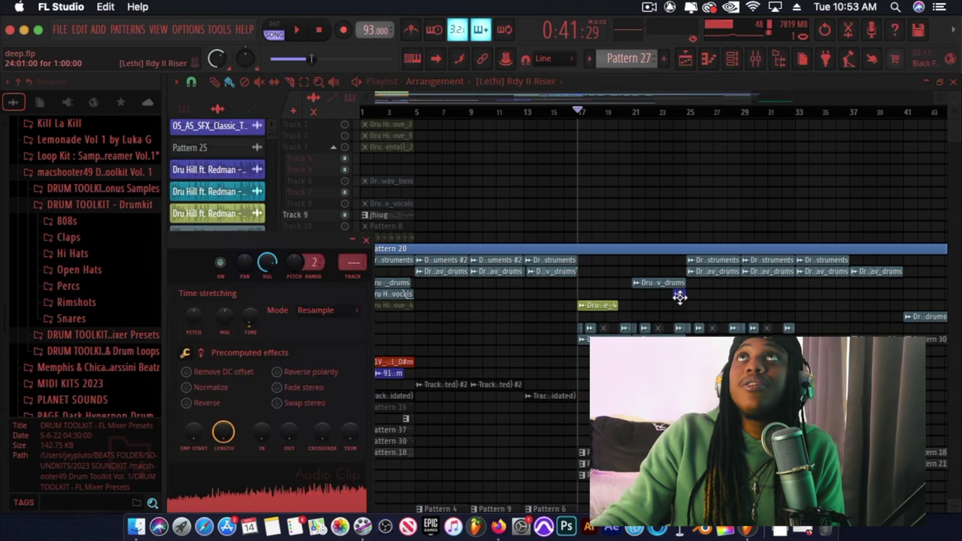
click(366, 240)
scroll(563, 306, down, 5)
scroll(563, 306, down, 4)
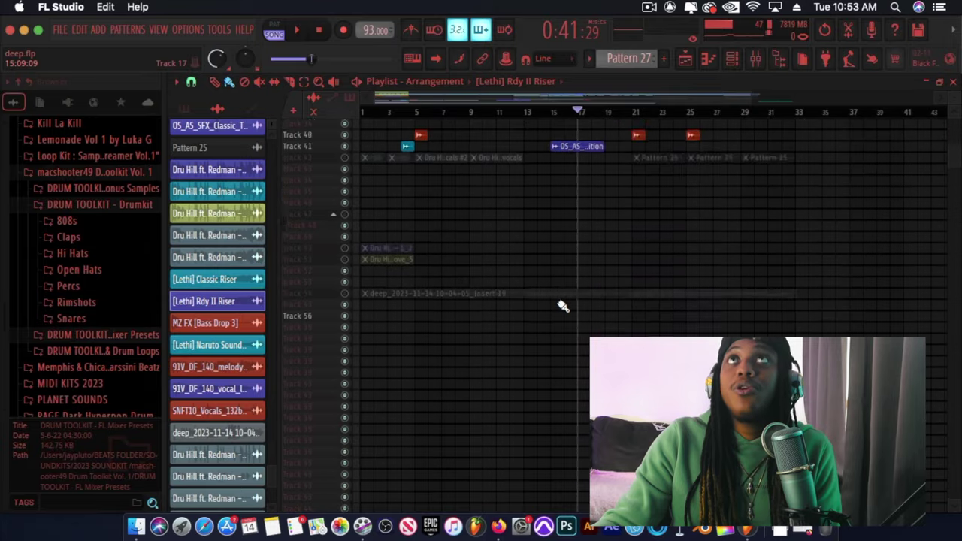
scroll(564, 306, up, 8)
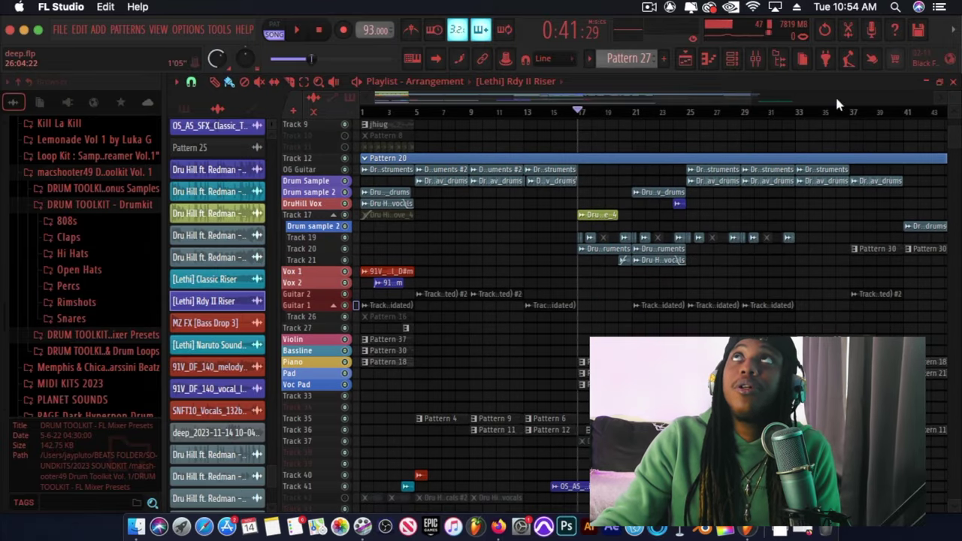
drag(748, 99, 752, 96)
click(679, 113)
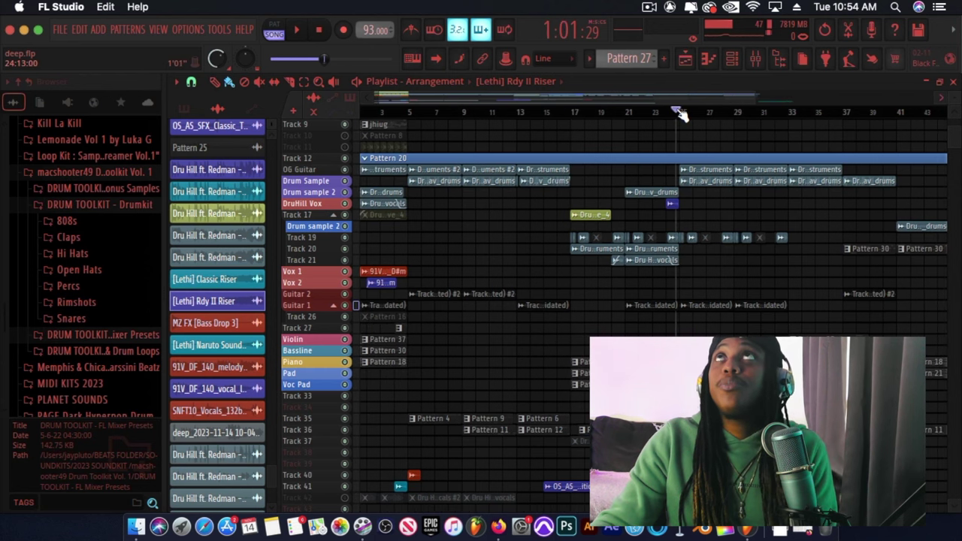
Play from bar 25 and bring up the Channel rack.
key(space)
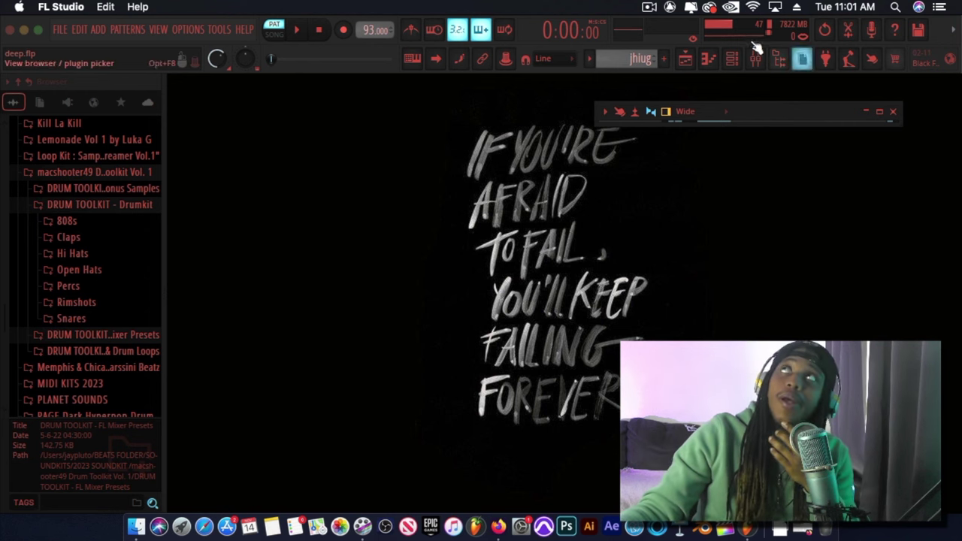
click(733, 58)
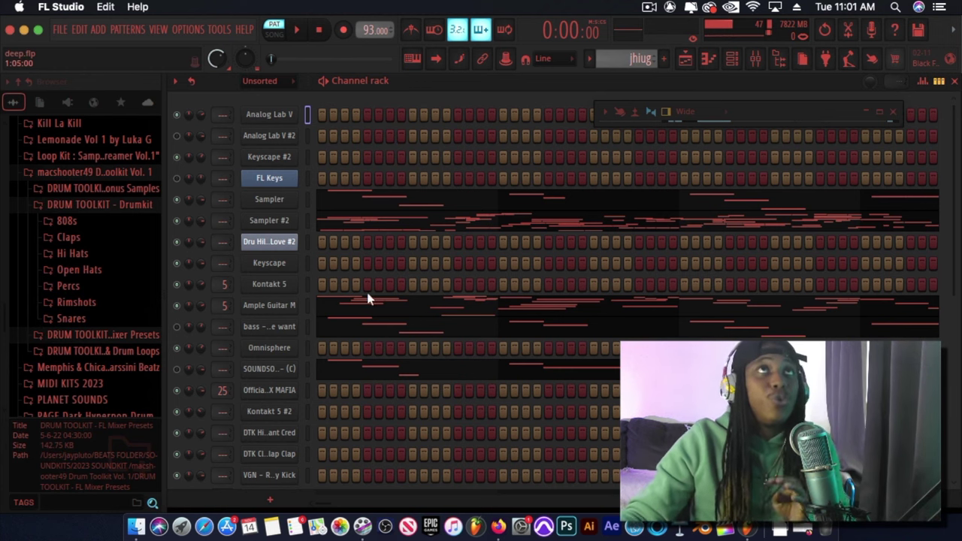
Play and stop the current pattern, then show the mixer full-screen.
click(300, 32)
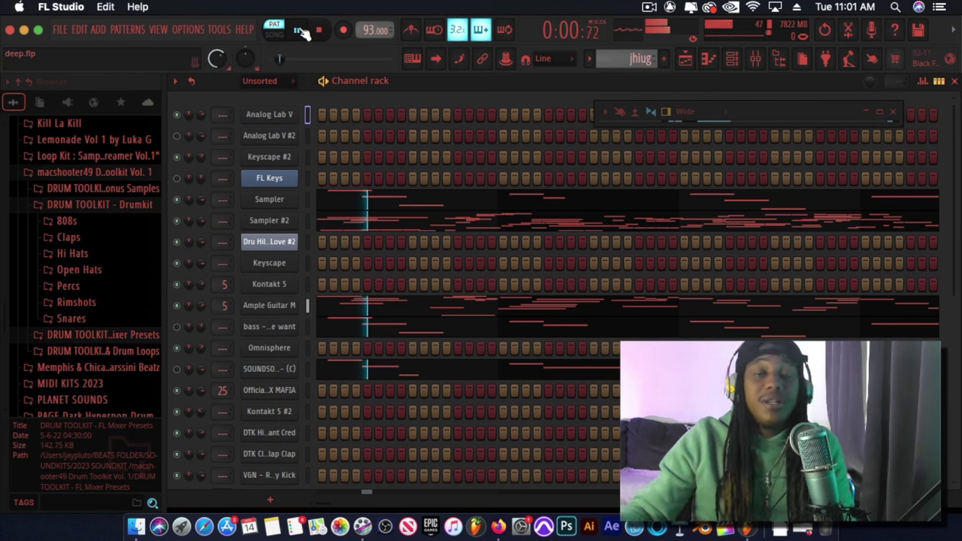
click(301, 32)
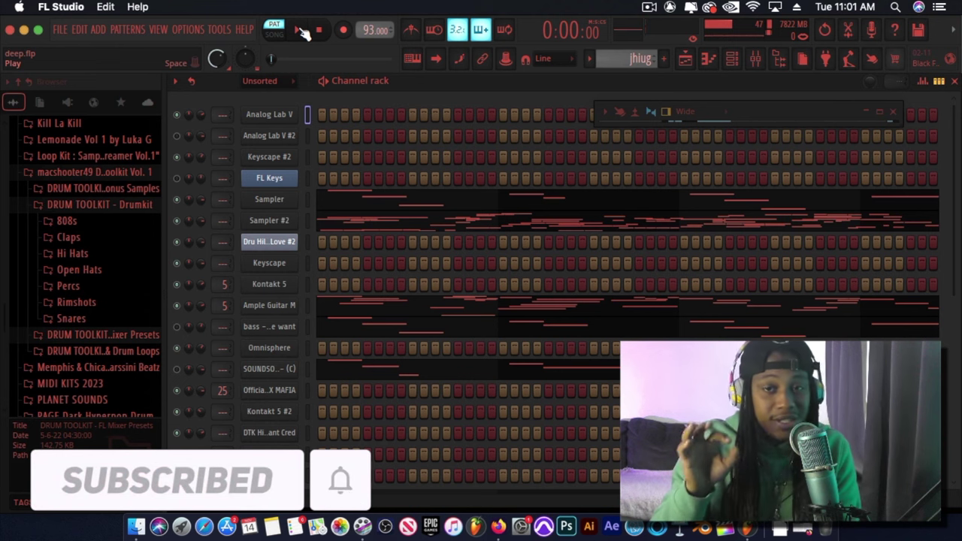
click(733, 63)
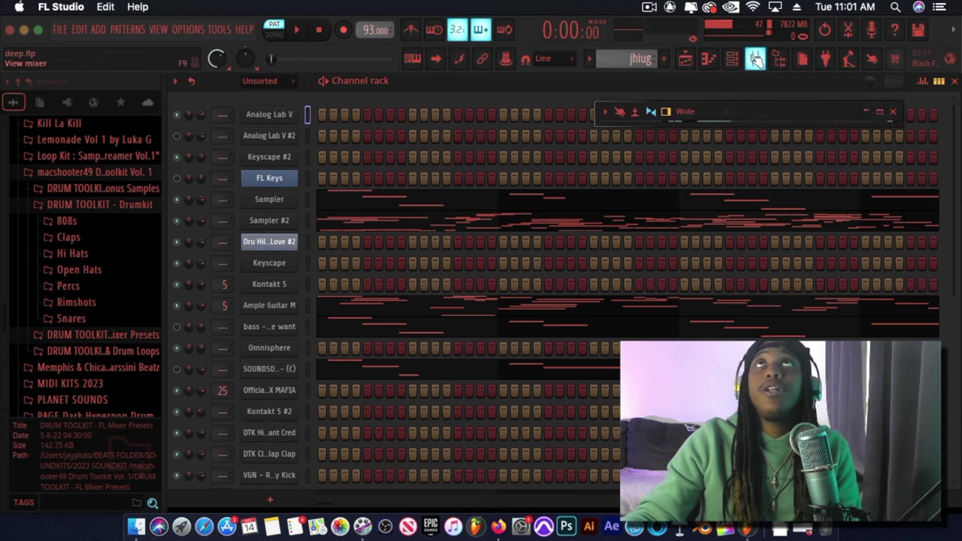
click(805, 129)
Load Melodyne into an empty effect slot on the Ample Guitar M insert and move its window up.
click(201, 165)
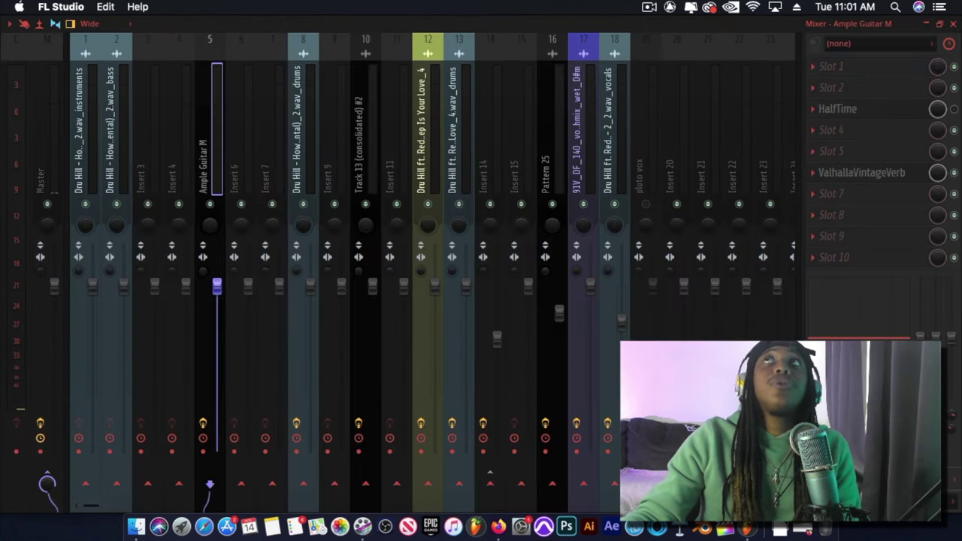
click(825, 134)
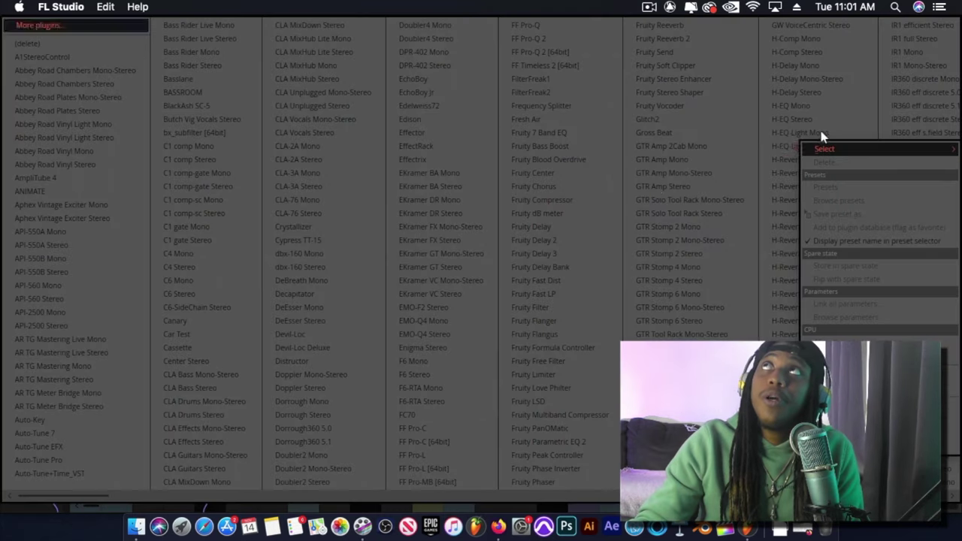
scroll(391, 308, right, 3)
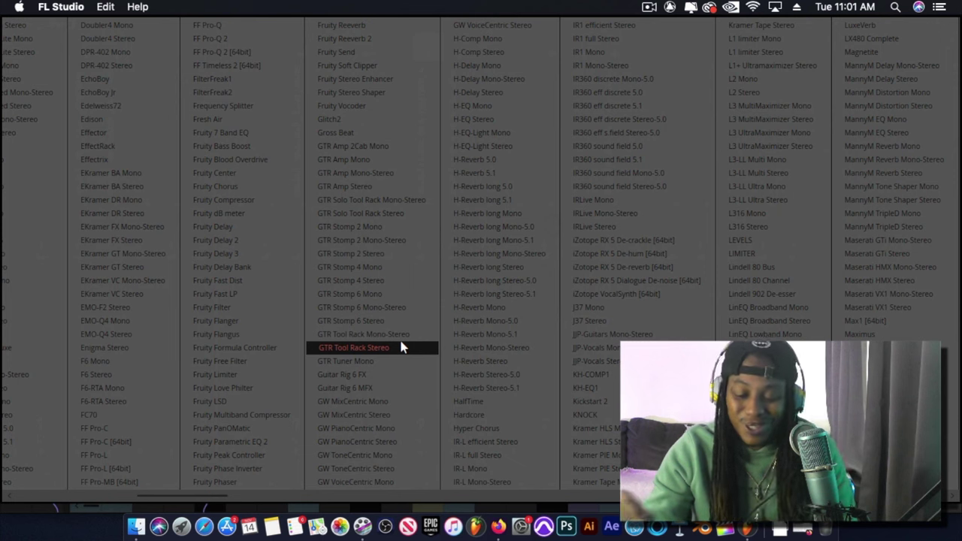
click(482, 340)
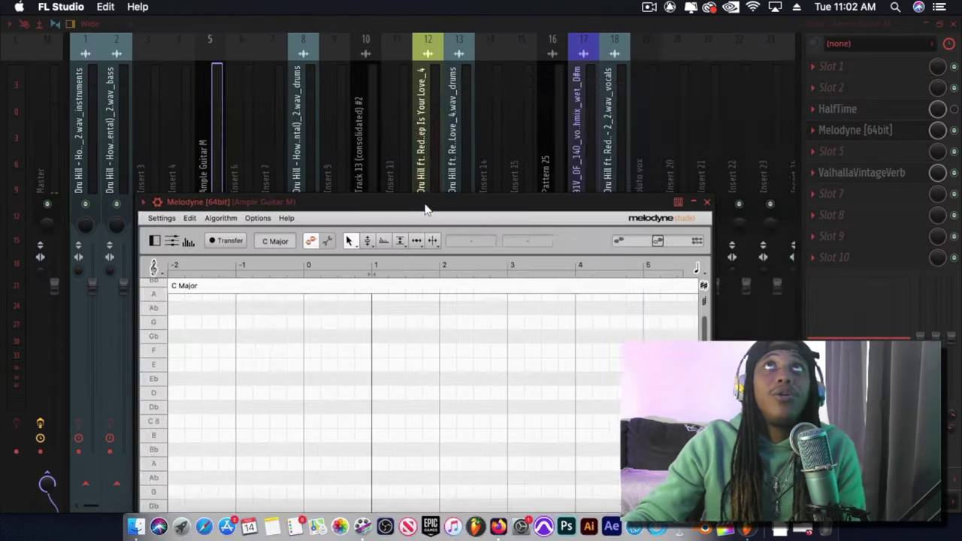
drag(426, 209, 501, 90)
Capture the guitar into Melodyne, detecting Eb Minor with Eb, Db, Cb and Bbm chords.
click(297, 124)
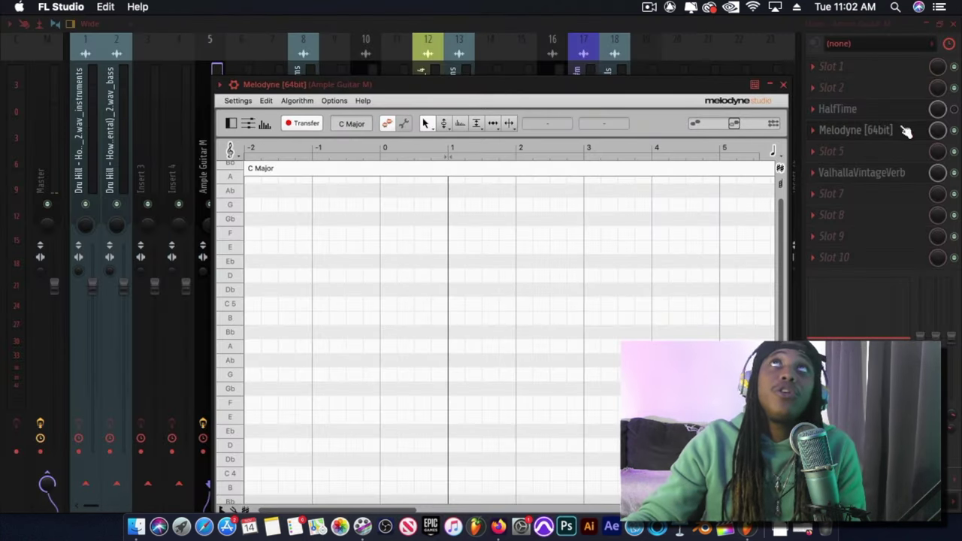
click(932, 25)
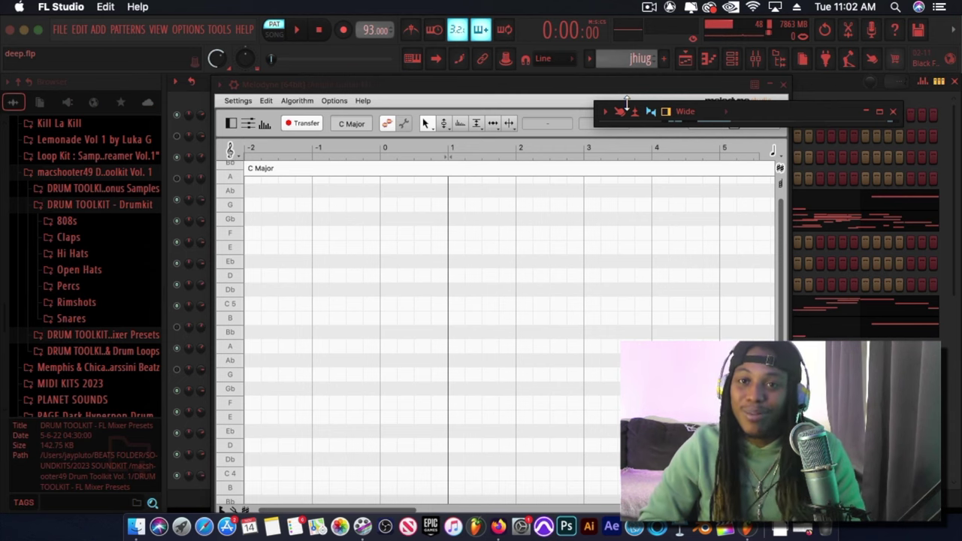
click(298, 31)
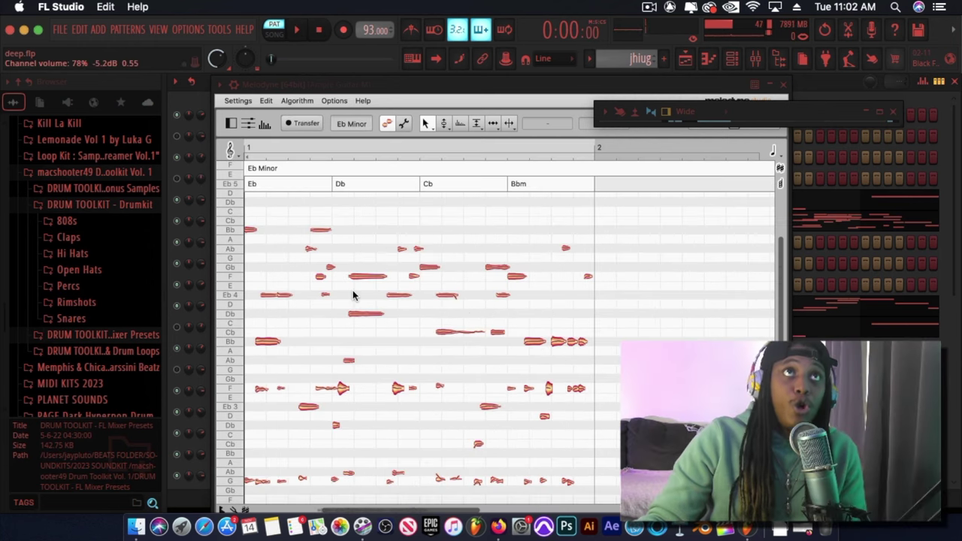
scroll(323, 338, down, 2)
scroll(354, 303, up, 3)
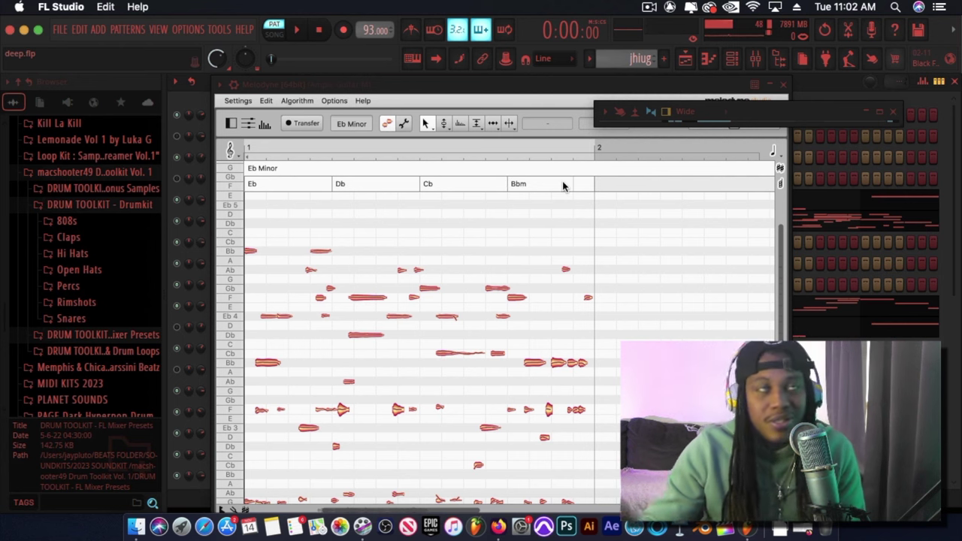
scroll(361, 282, down, 3)
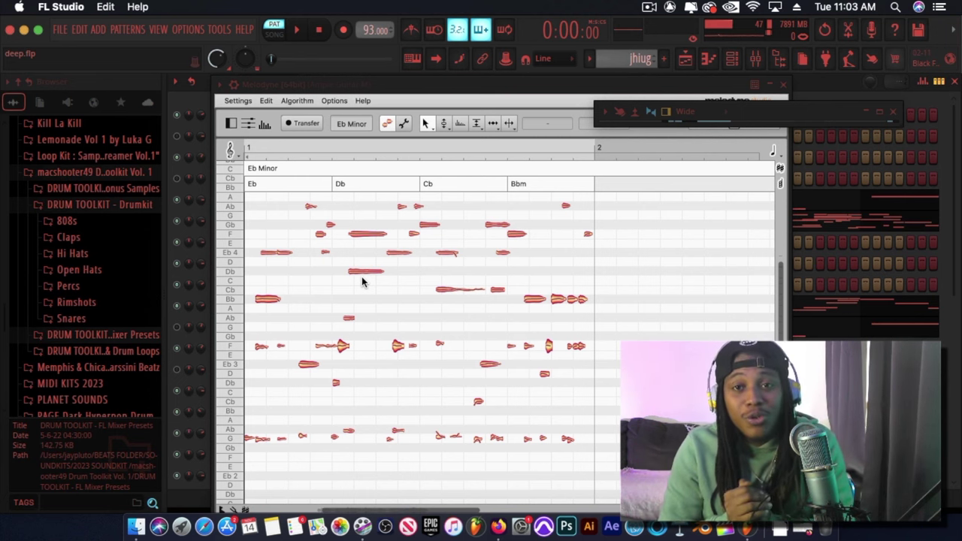
click(236, 100)
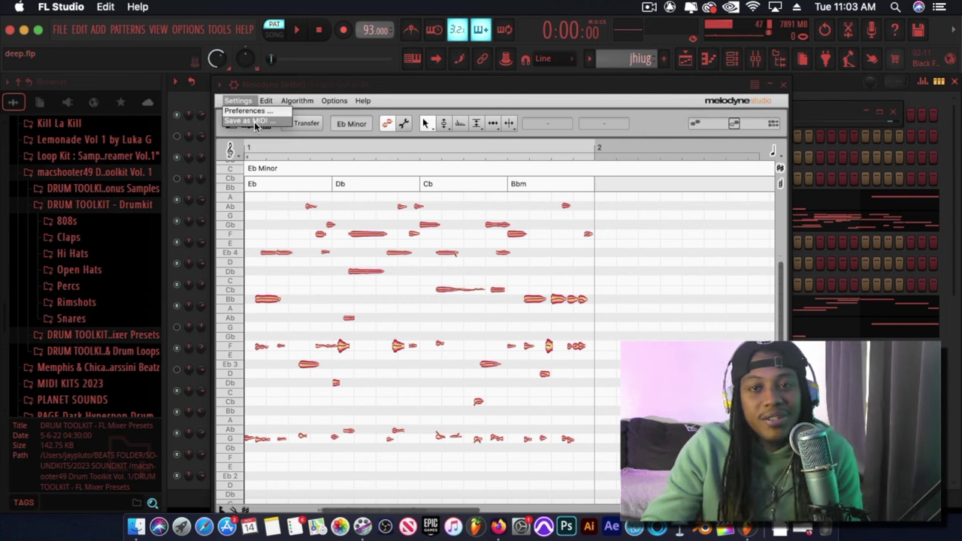
Export the Melodyne-detected guitar notes as Untitled.mid in the Space Cadet 147BPM folder.
click(254, 122)
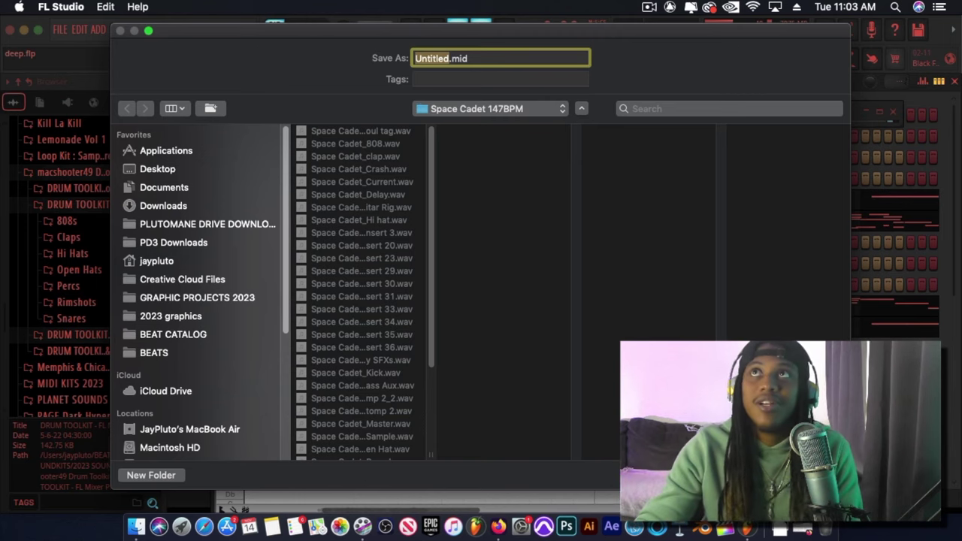
key(Return)
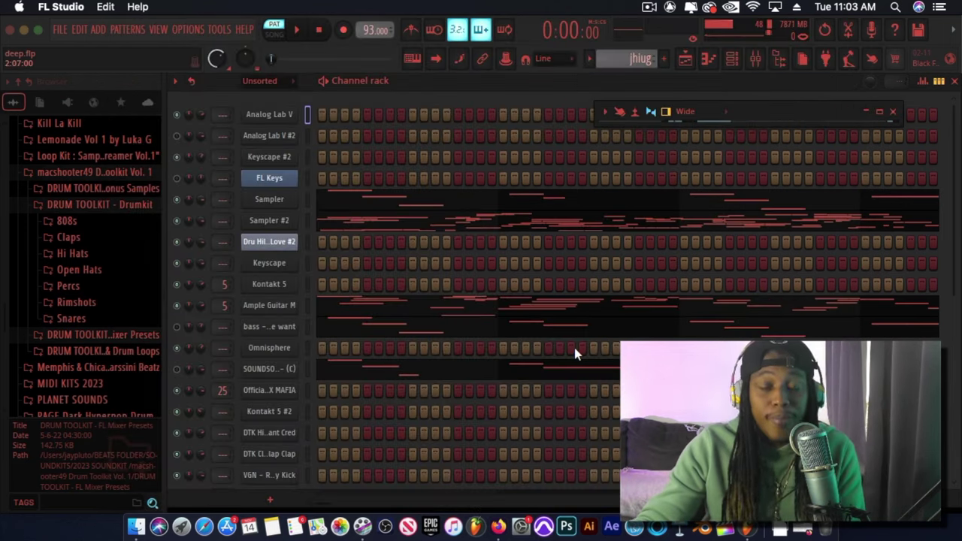